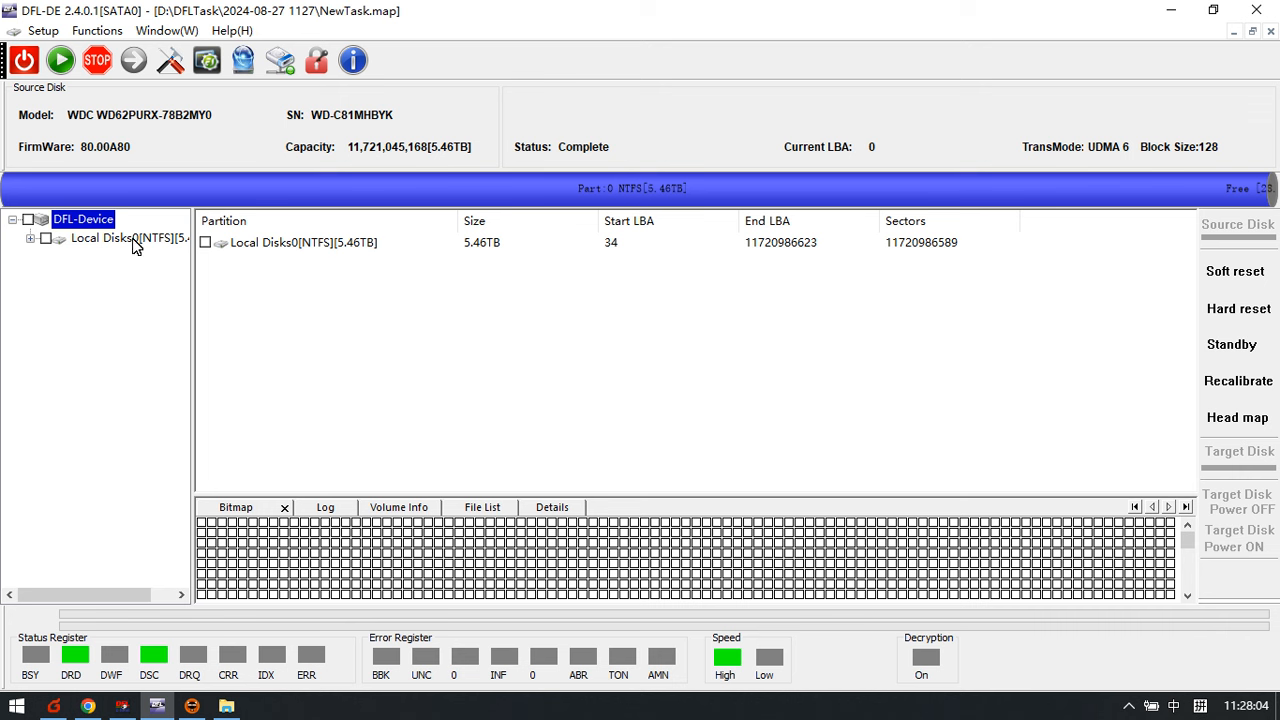
Open the Root folder of the NTFS partition, widen the directory tree and check the FBLITE folder
{"action": "left_click", "coordinate": [104, 259]}
{"action": "left_click_drag", "start_coordinate": [192, 370], "coordinate": [548, 392]}
{"action": "scroll", "coordinate": [237, 405], "scroll_direction": "down", "scroll_amount": 6}
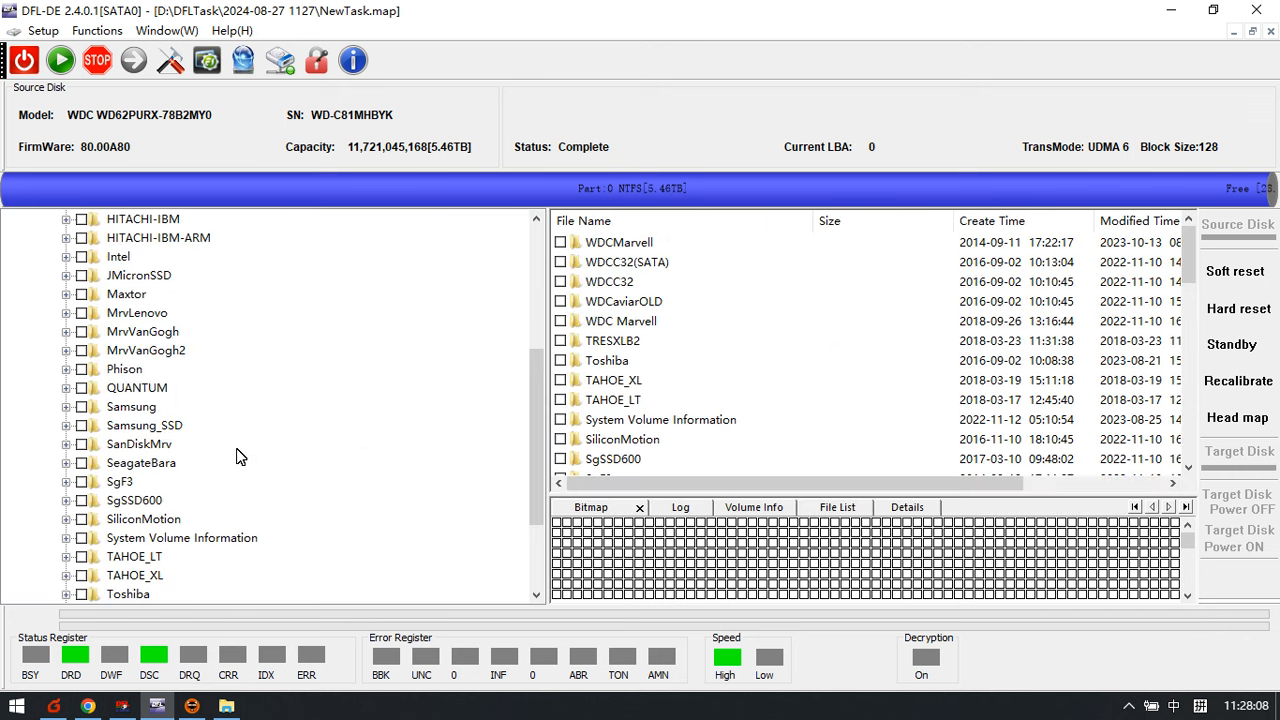
{"action": "scroll", "coordinate": [197, 404], "scroll_direction": "up", "scroll_amount": 6}
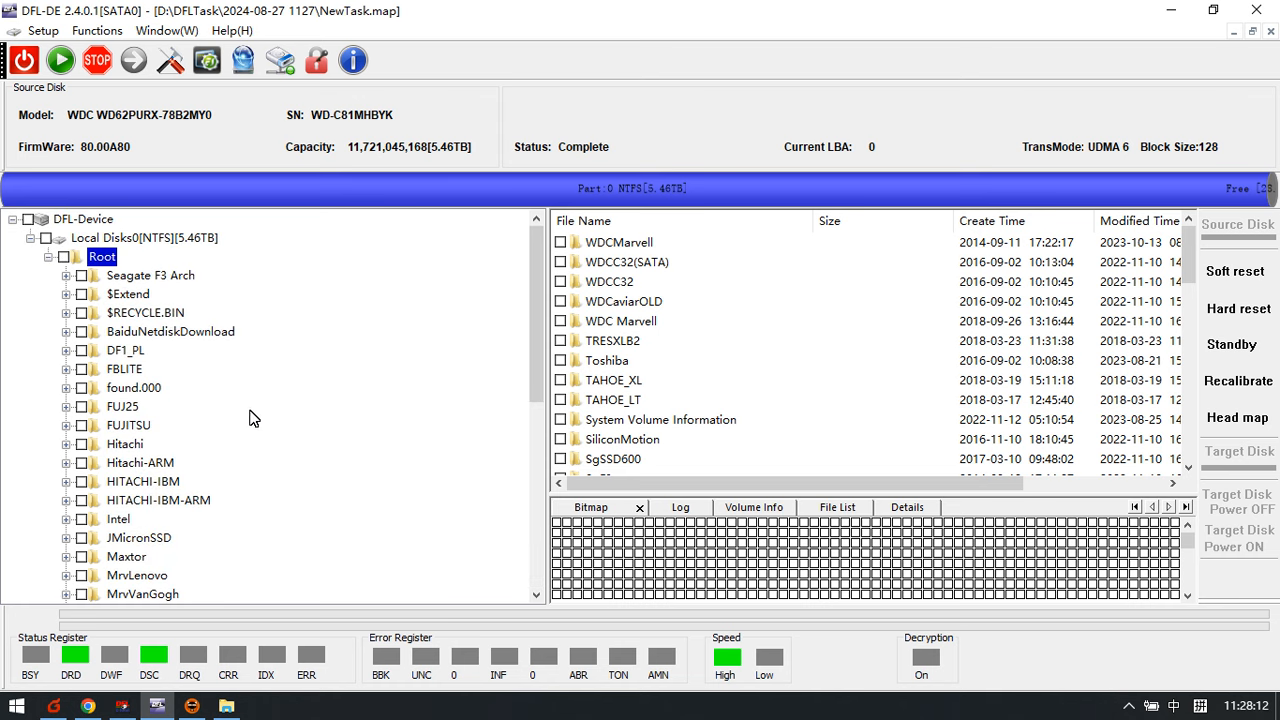
{"action": "left_click", "coordinate": [81, 370]}
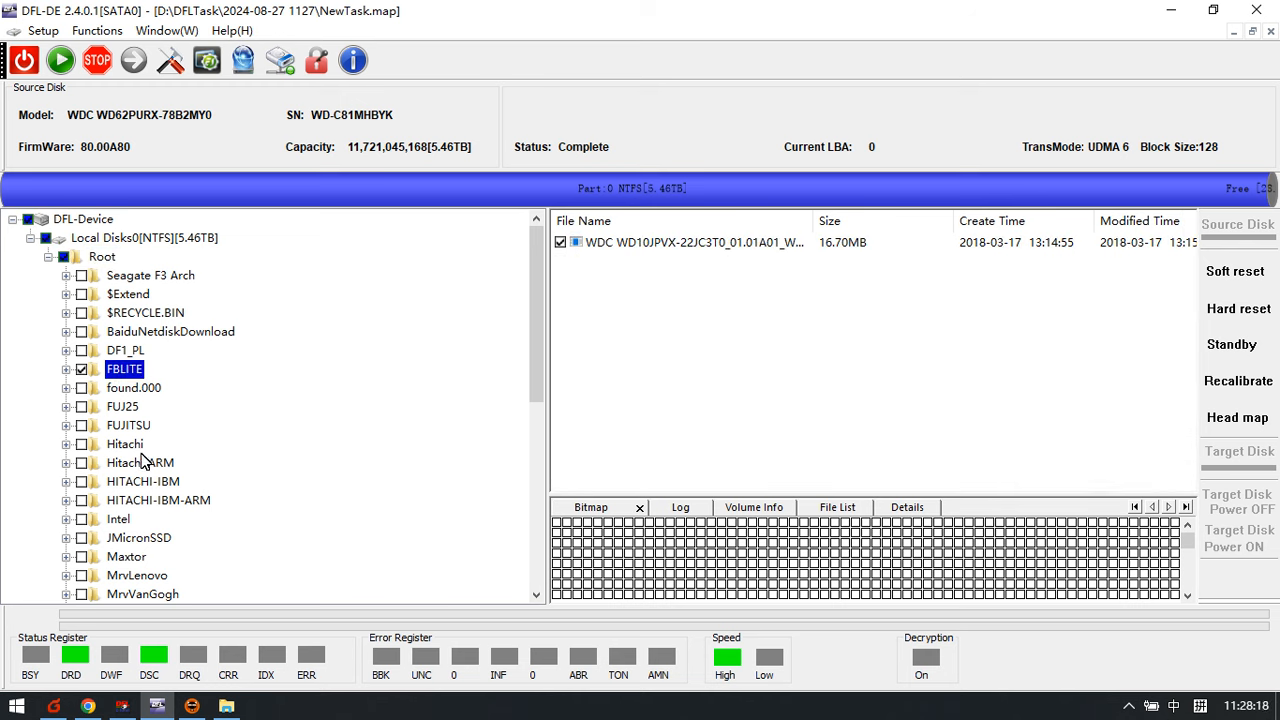
Check the QUANTUM folder in the Root directory tree, leaving Phison unchecked
{"action": "scroll", "coordinate": [150, 460], "scroll_direction": "down", "scroll_amount": 3}
{"action": "scroll", "coordinate": [178, 458], "scroll_direction": "down", "scroll_amount": 2}
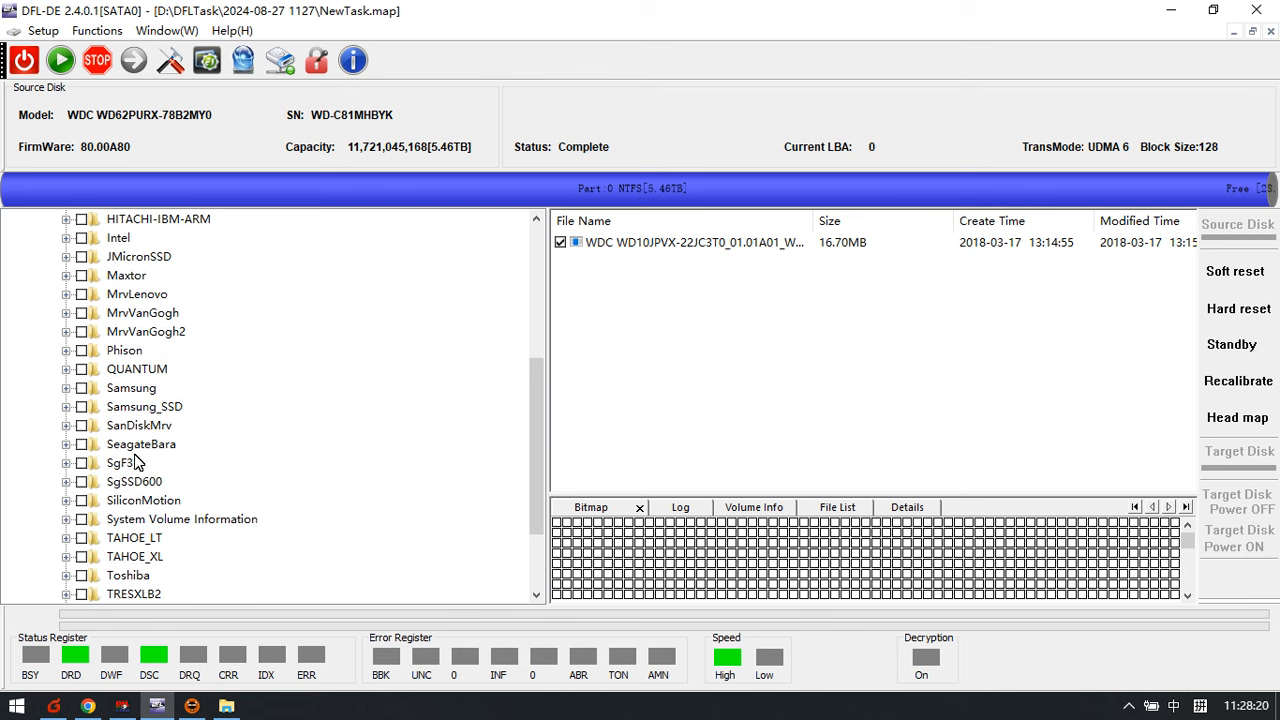
{"action": "left_click", "coordinate": [116, 372]}
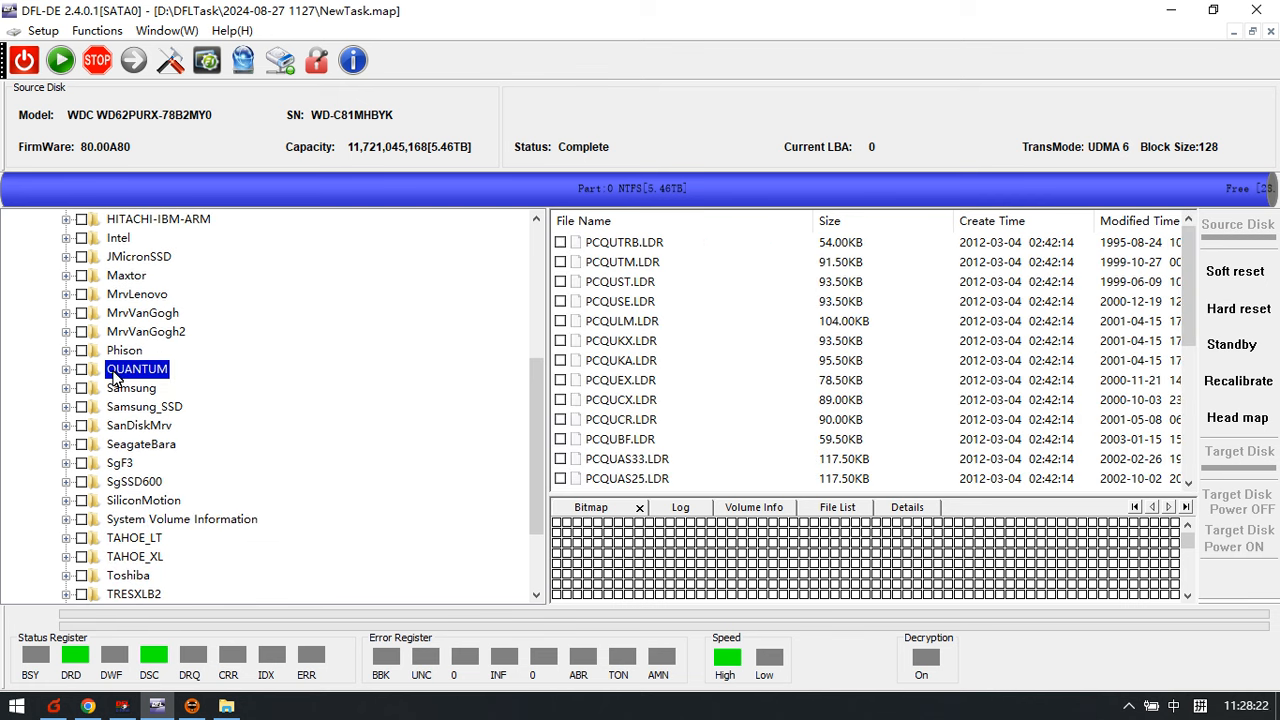
{"action": "left_click", "coordinate": [93, 352]}
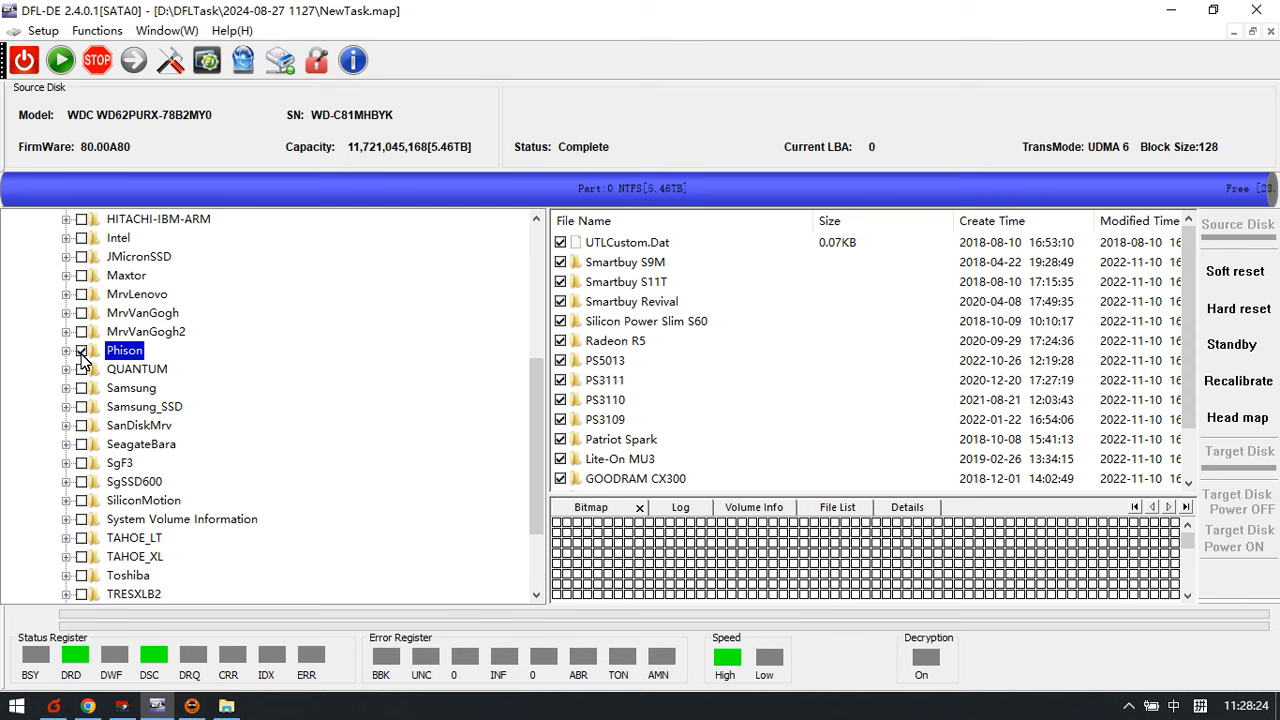
{"action": "left_click", "coordinate": [82, 369]}
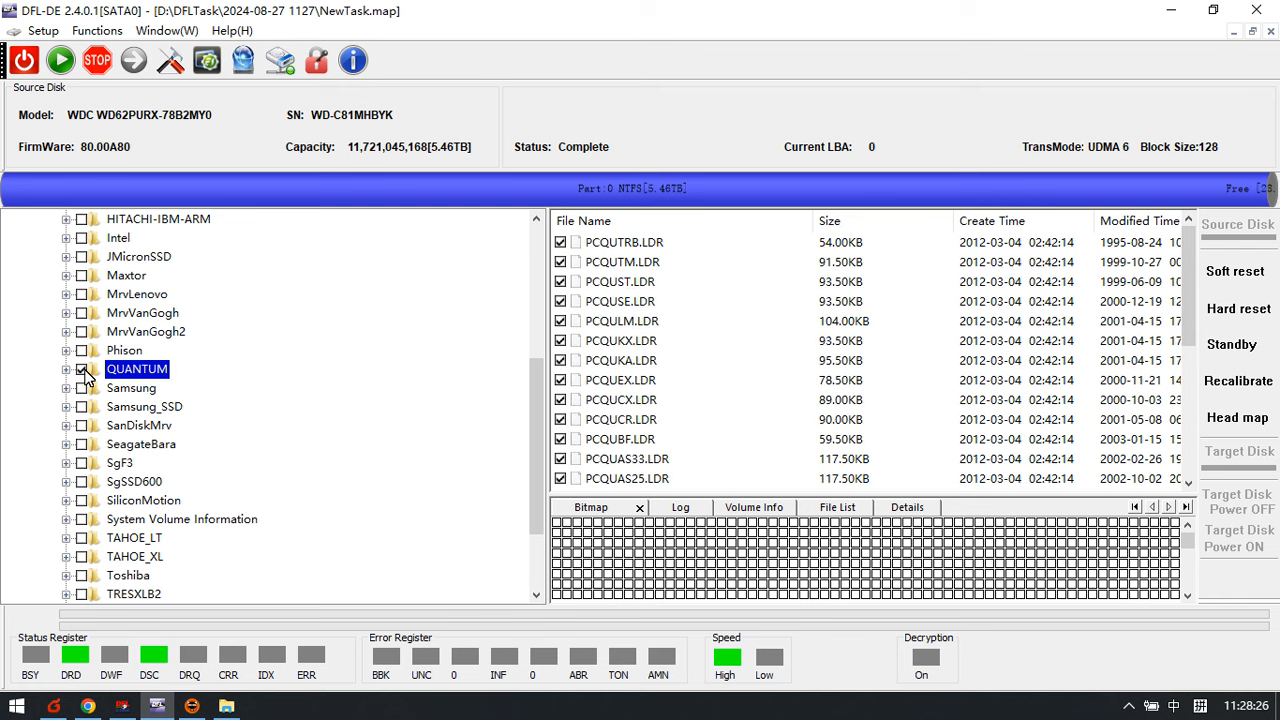
{"action": "scroll", "coordinate": [160, 385], "scroll_direction": "down", "scroll_amount": 2}
{"action": "scroll", "coordinate": [157, 310], "scroll_direction": "up", "scroll_amount": 7}
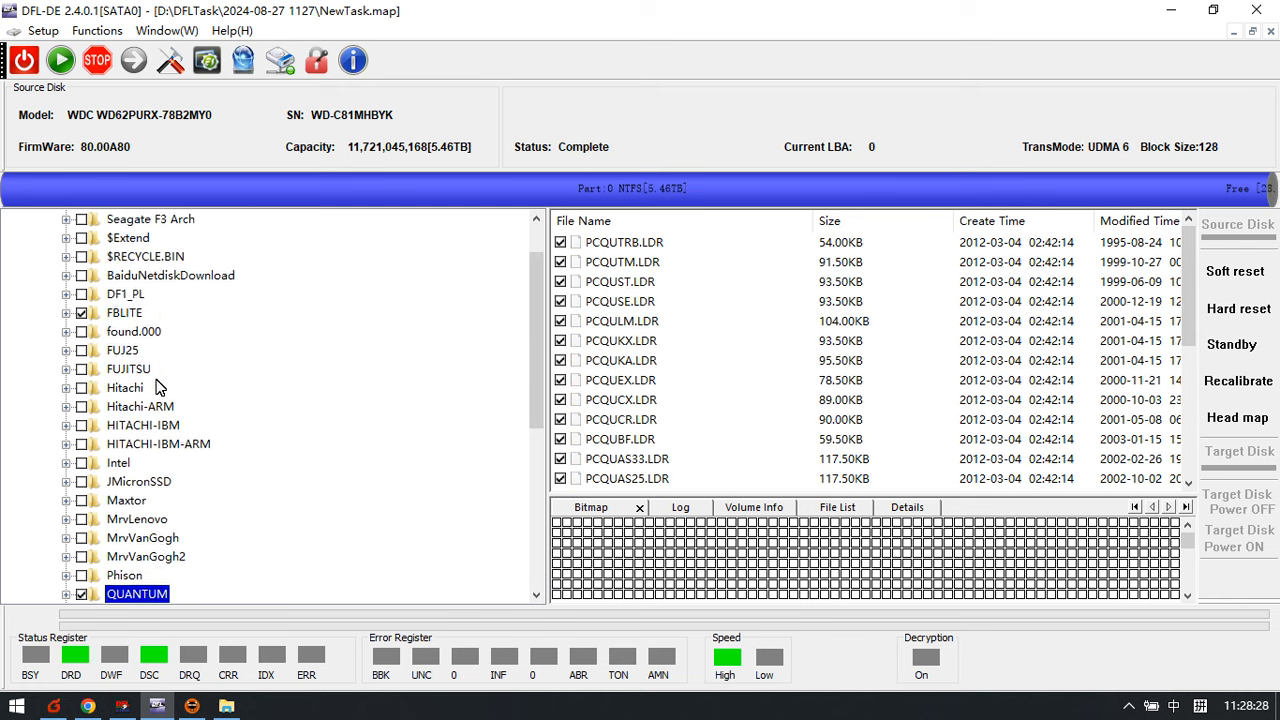
{"action": "left_click", "coordinate": [134, 372]}
{"action": "right_click", "coordinate": [137, 374]}
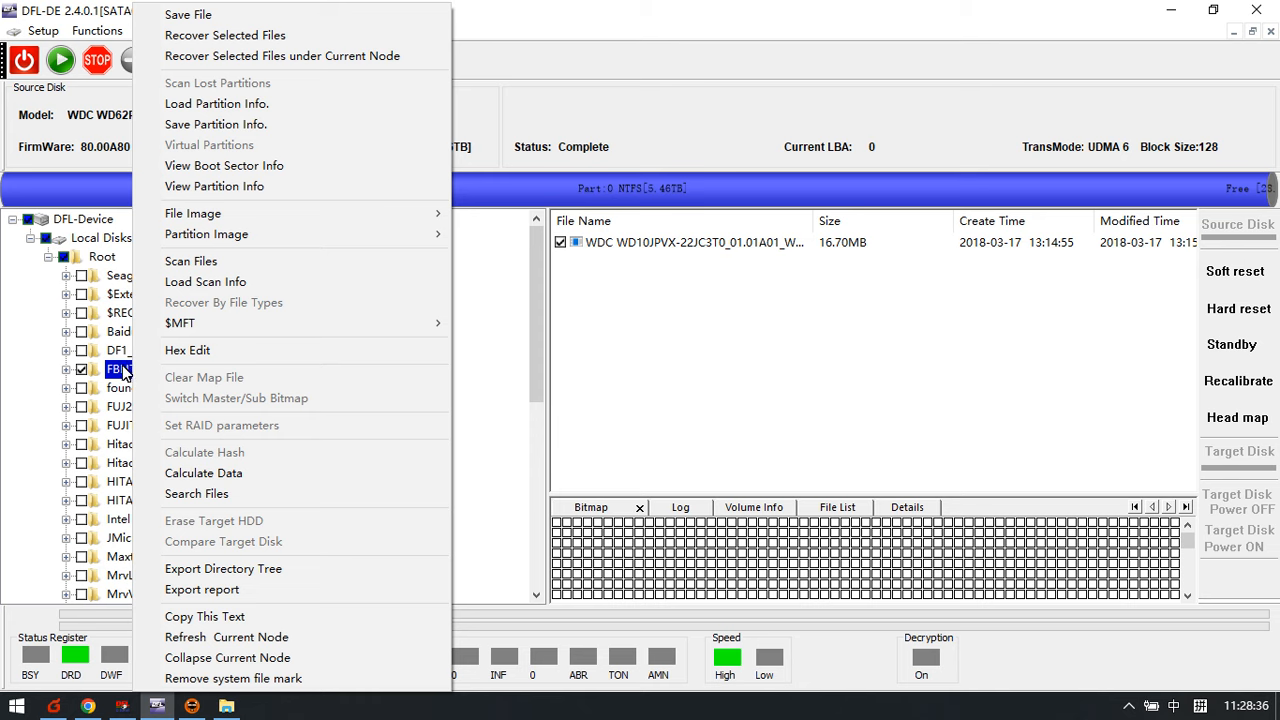
{"action": "left_click", "coordinate": [122, 372]}
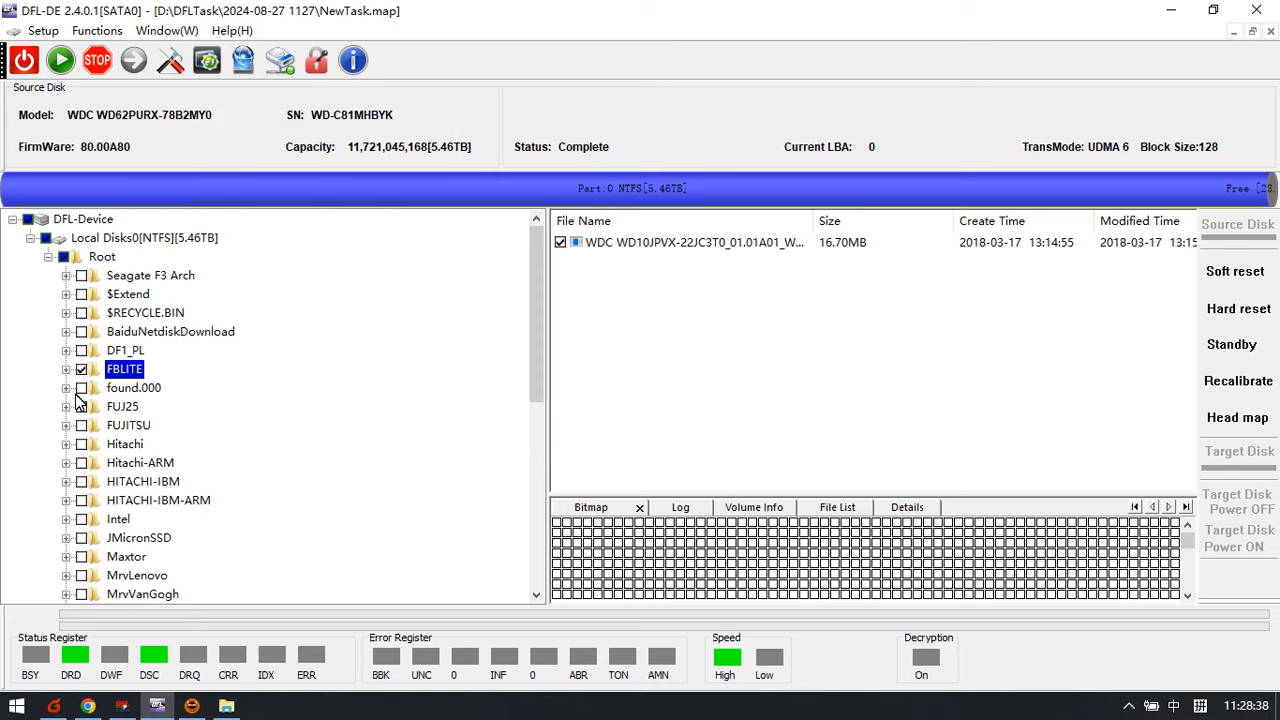
{"action": "right_click", "coordinate": [129, 375]}
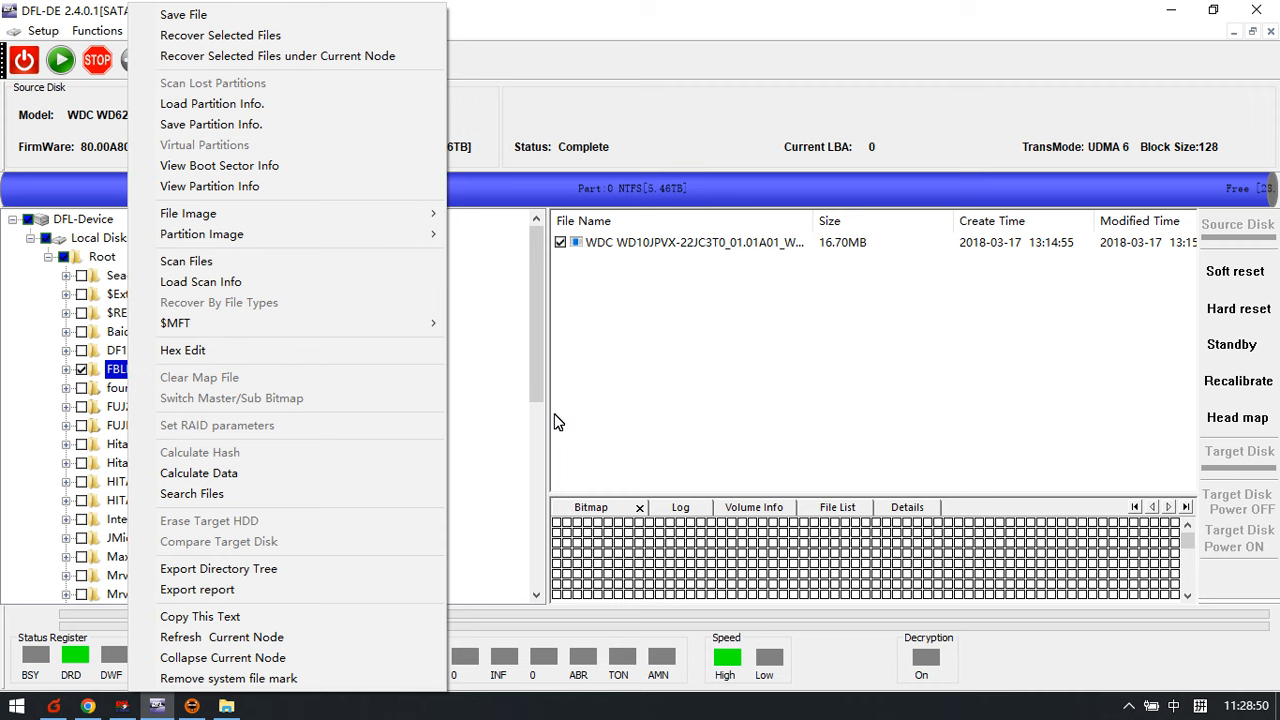
{"action": "left_click", "coordinate": [645, 108]}
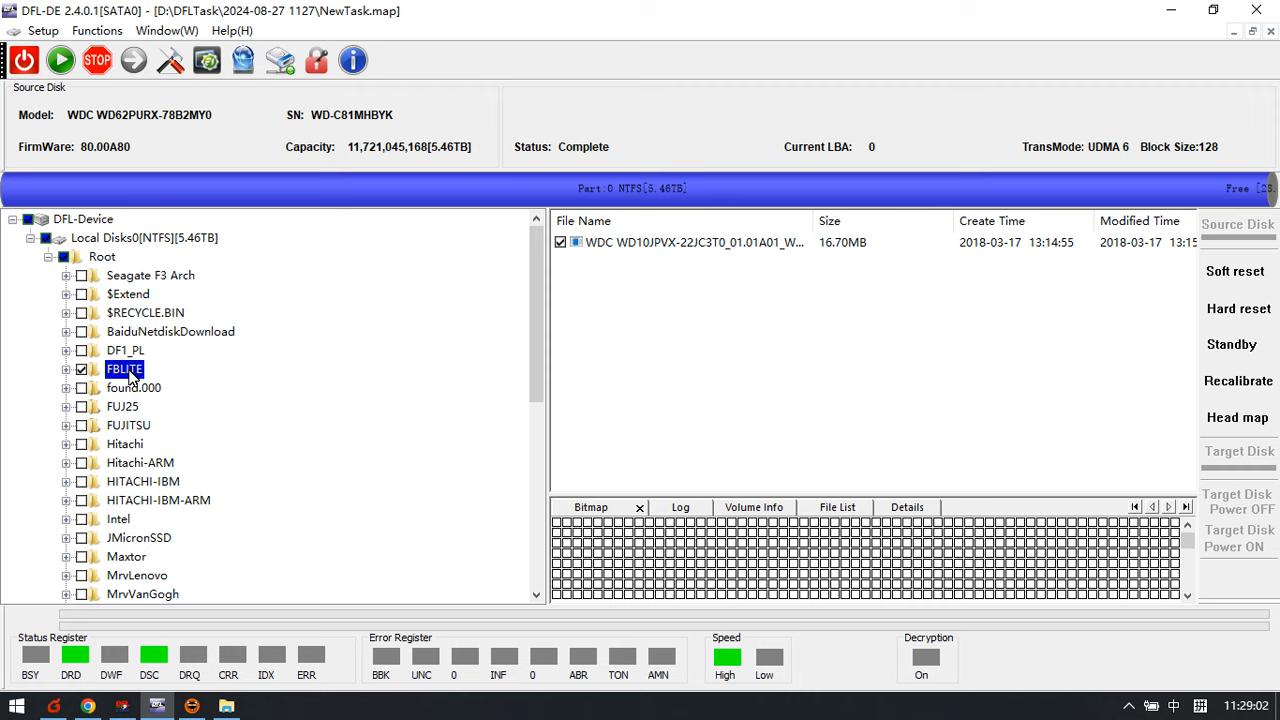
{"action": "scroll", "coordinate": [130, 390], "scroll_direction": "down", "scroll_amount": 3}
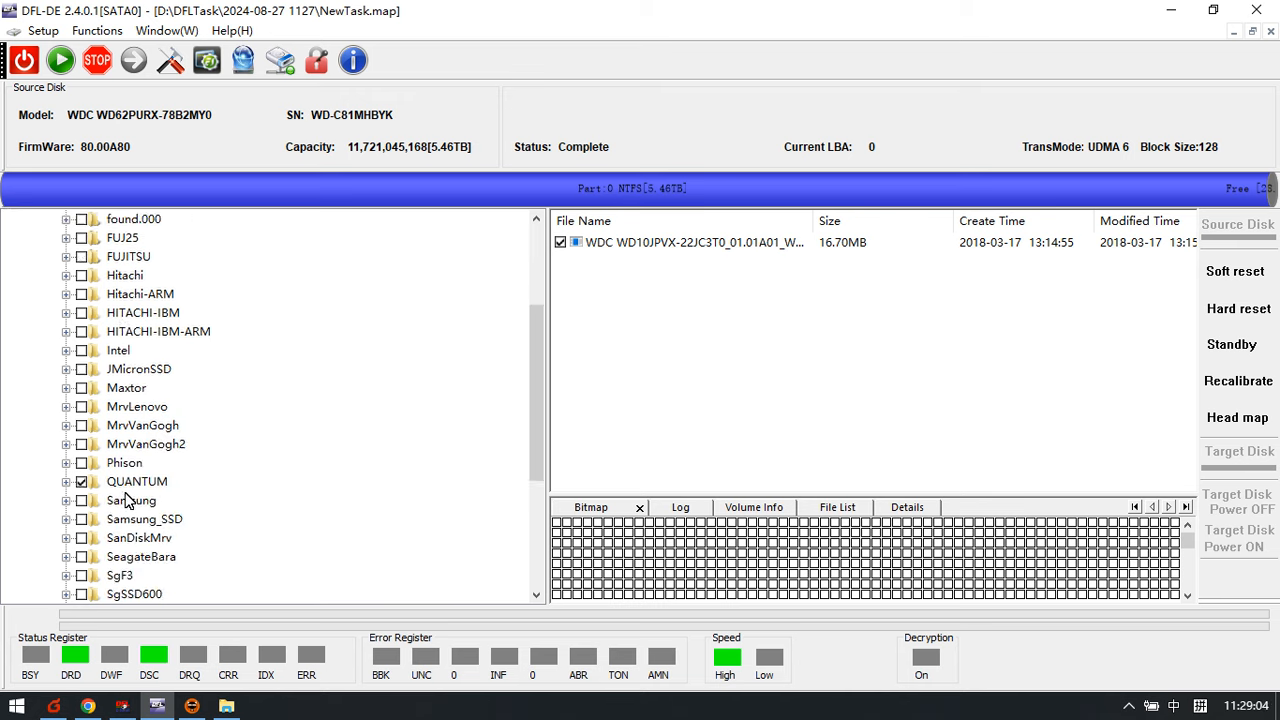
{"action": "scroll", "coordinate": [130, 380], "scroll_direction": "up", "scroll_amount": 3}
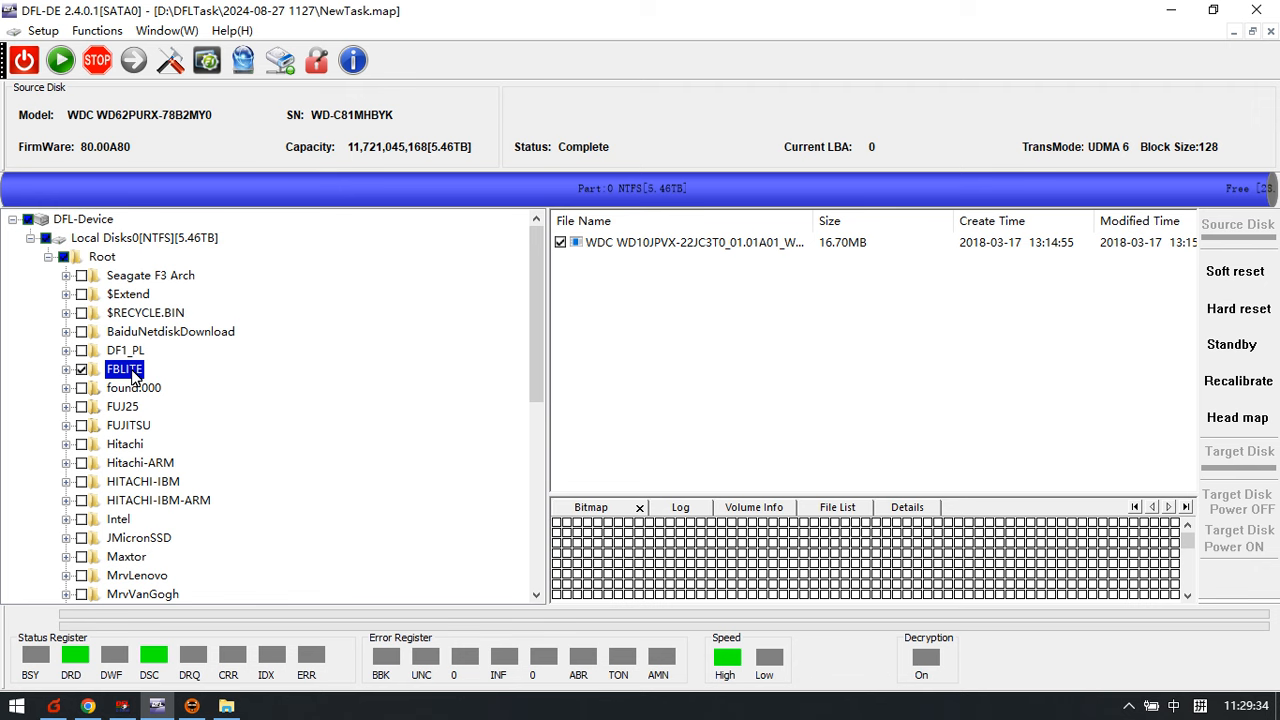
Start the Mark Selected Files operation of File Image for the checked folders
{"action": "right_click", "coordinate": [133, 377]}
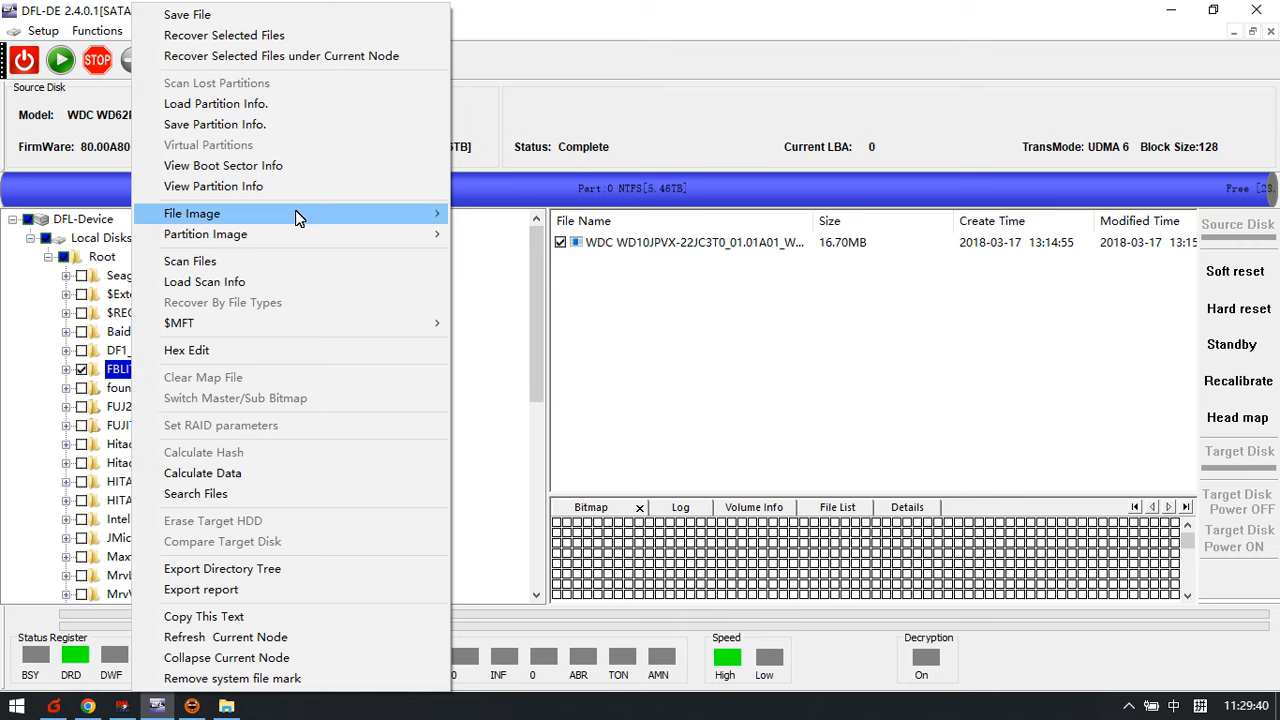
{"action": "mouse_move", "coordinate": [300, 218]}
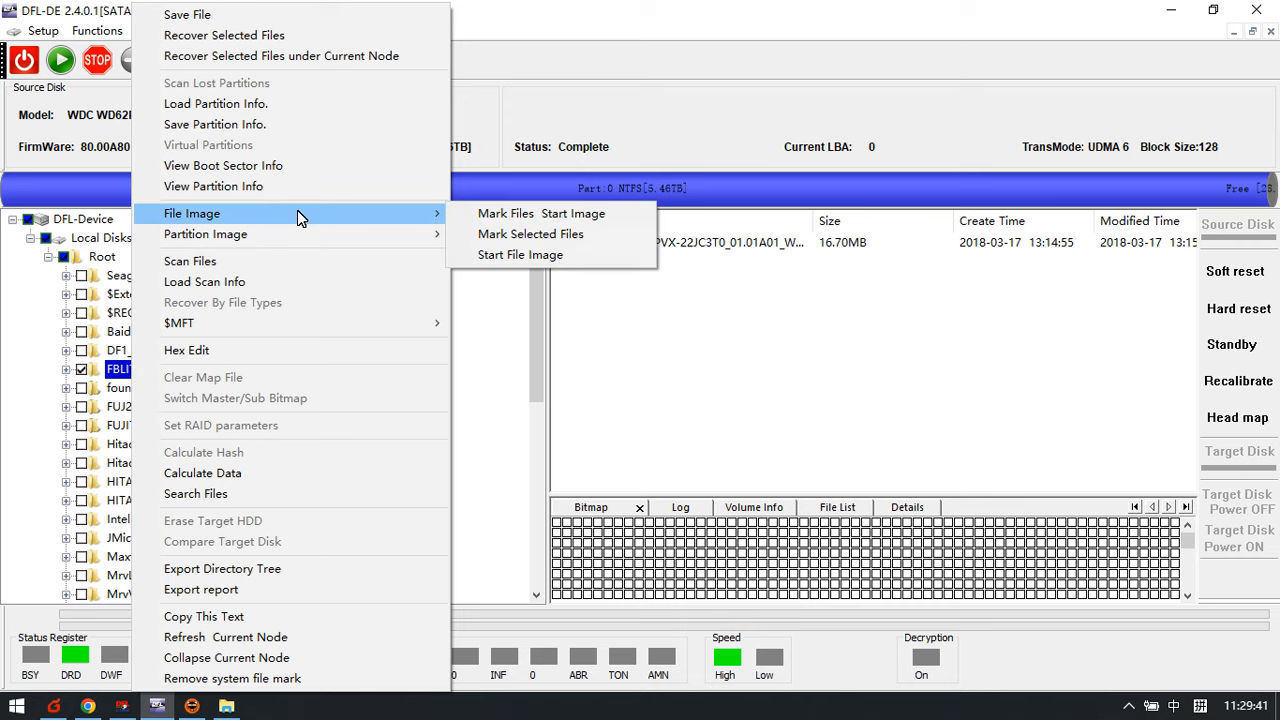
{"action": "left_click", "coordinate": [547, 235]}
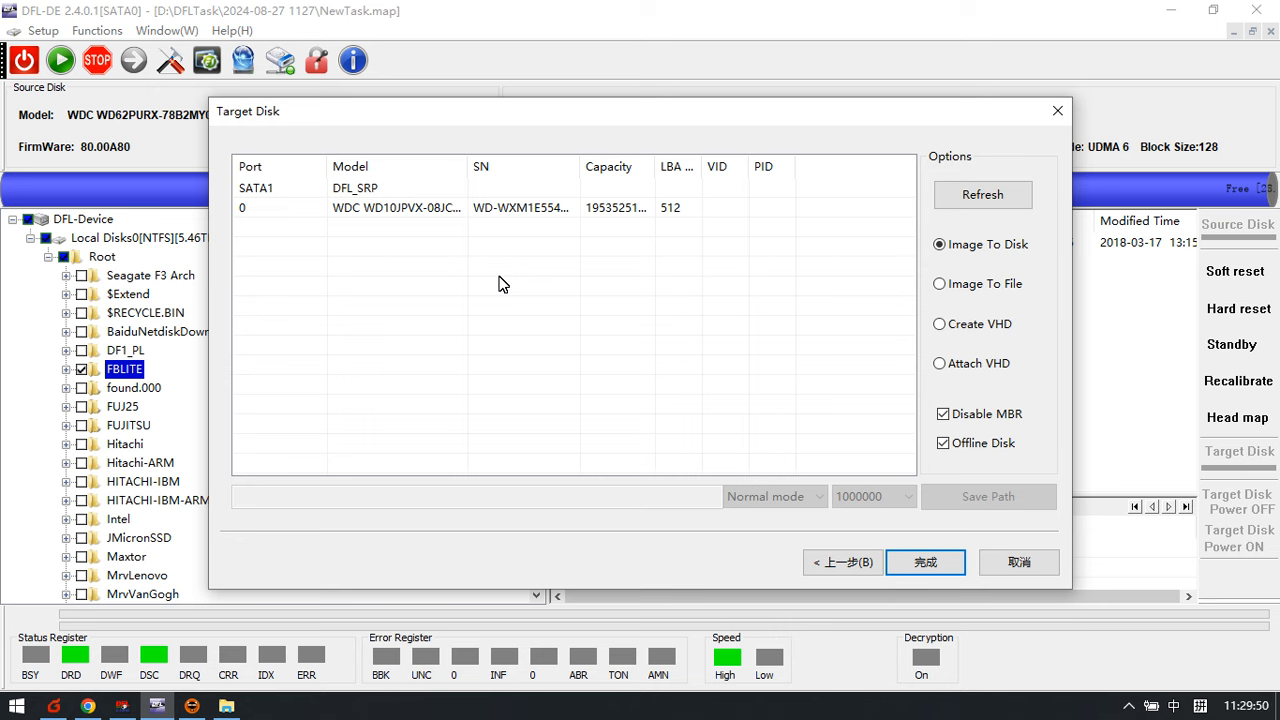
{"action": "left_click", "coordinate": [950, 324]}
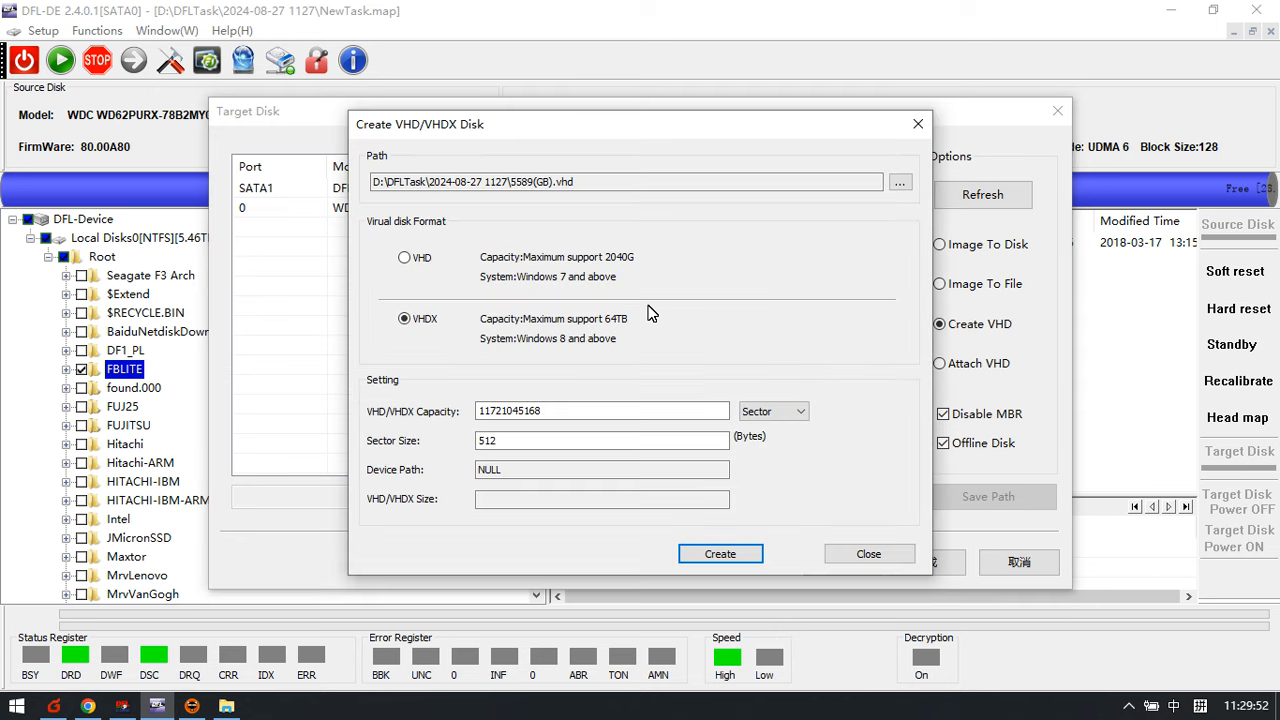
{"action": "left_click", "coordinate": [728, 557]}
{"action": "left_click", "coordinate": [656, 391]}
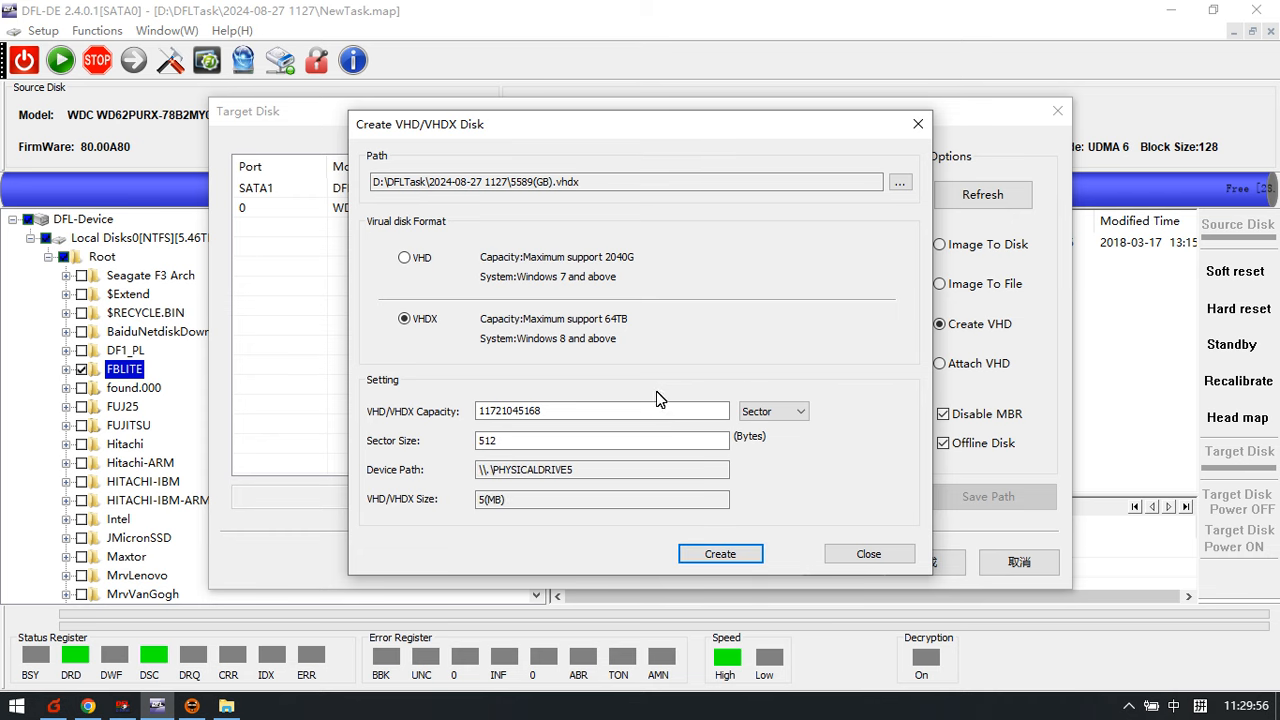
{"action": "left_click", "coordinate": [866, 545]}
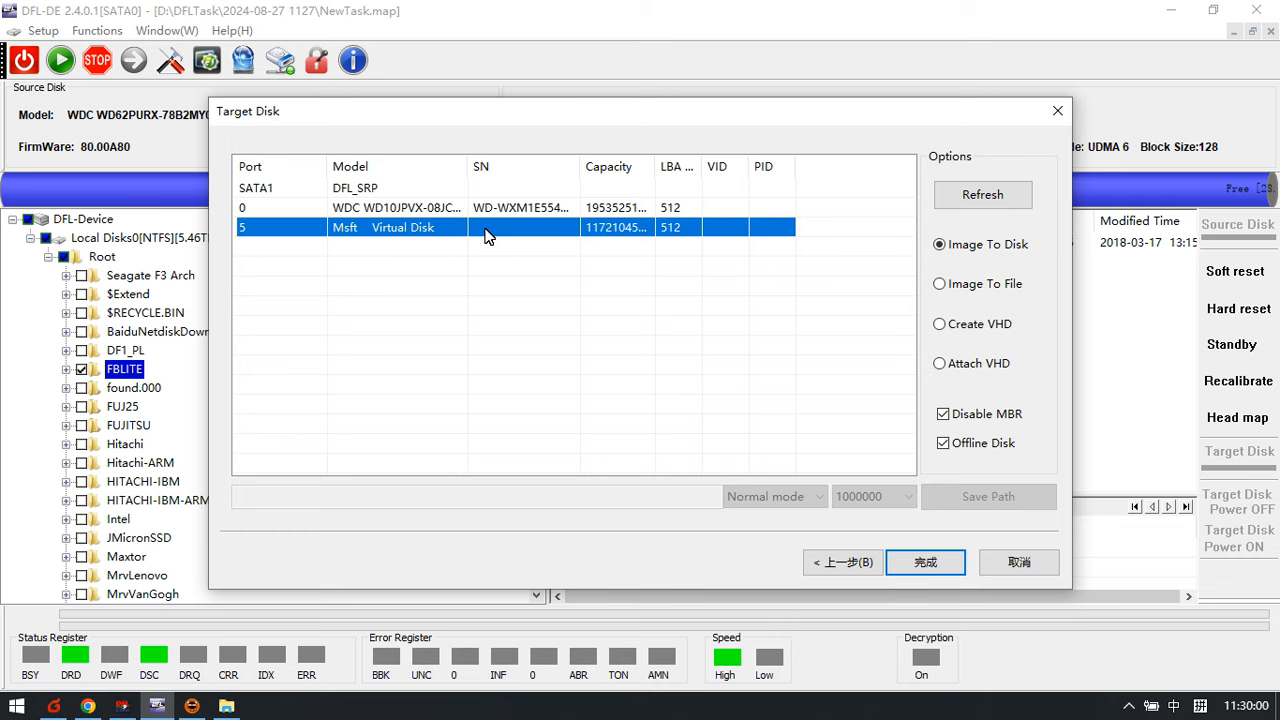
{"action": "left_click", "coordinate": [922, 562]}
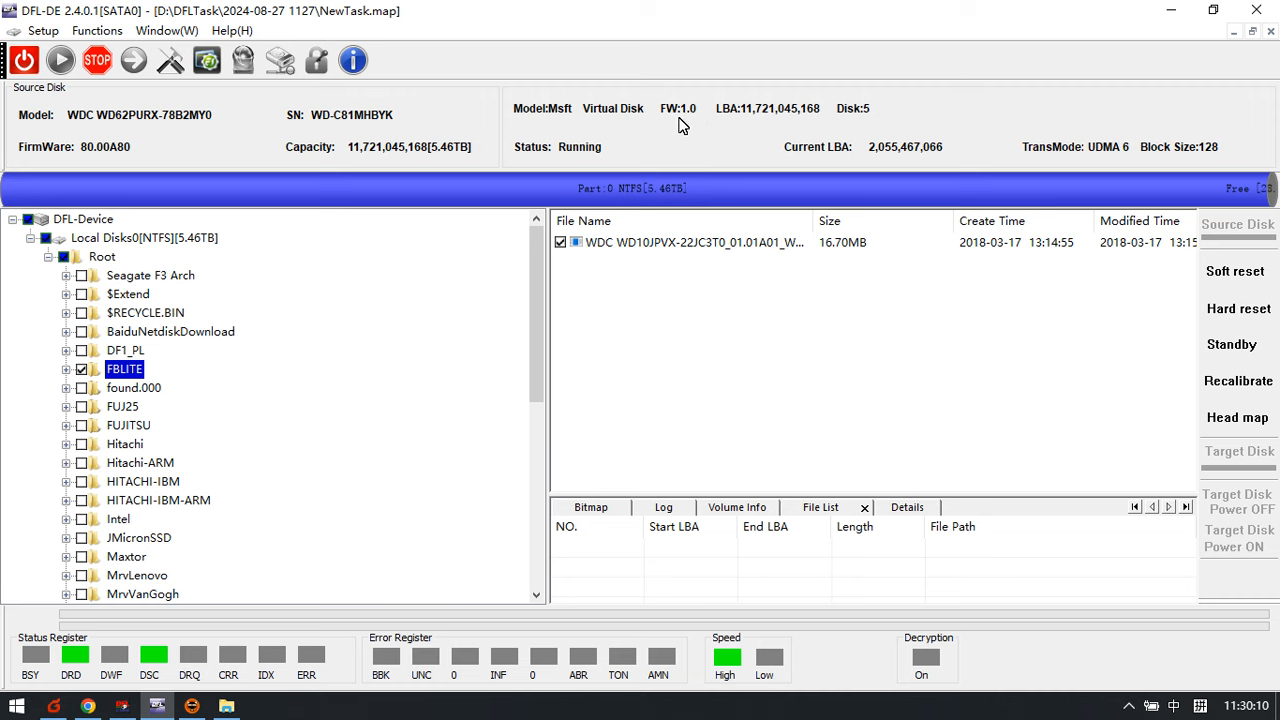
{"action": "scroll", "coordinate": [105, 400], "scroll_direction": "down", "scroll_amount": 3}
{"action": "scroll", "coordinate": [123, 514], "scroll_direction": "down", "scroll_amount": 1}
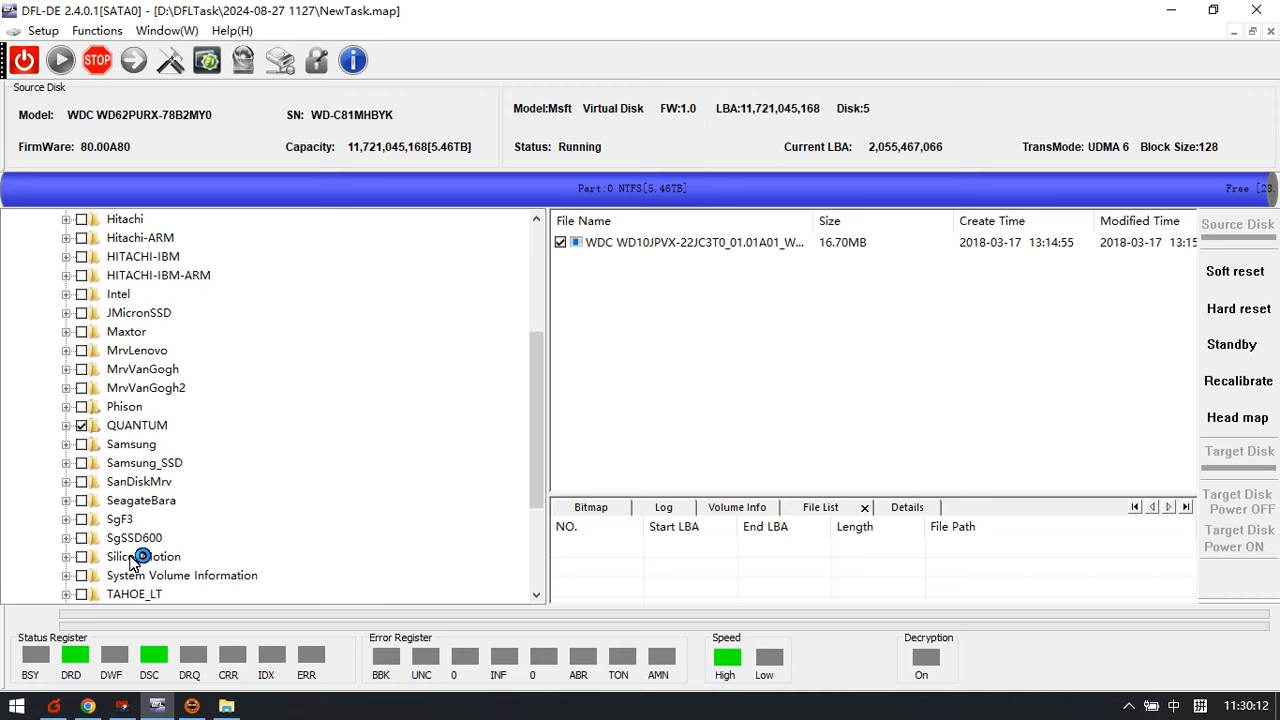
{"action": "scroll", "coordinate": [129, 517], "scroll_direction": "up", "scroll_amount": 2}
{"action": "scroll", "coordinate": [133, 512], "scroll_direction": "up", "scroll_amount": 1}
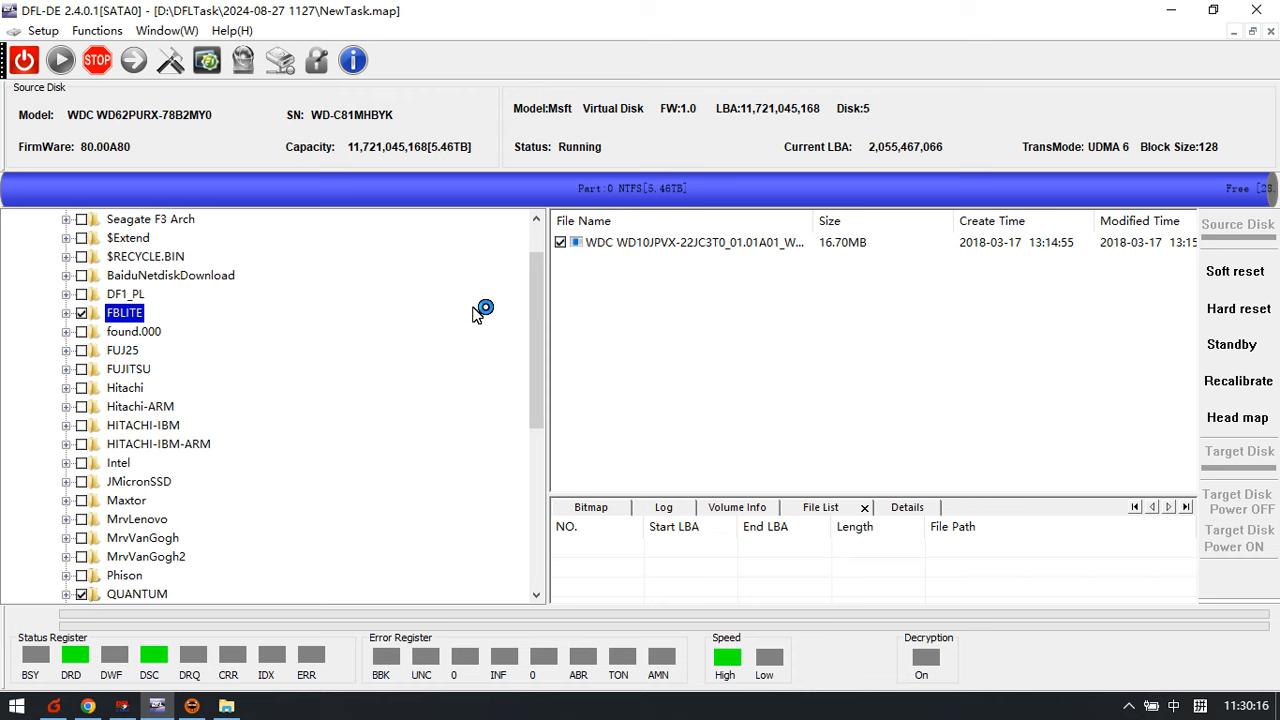
{"action": "scroll", "coordinate": [368, 368], "scroll_direction": "up", "scroll_amount": 1}
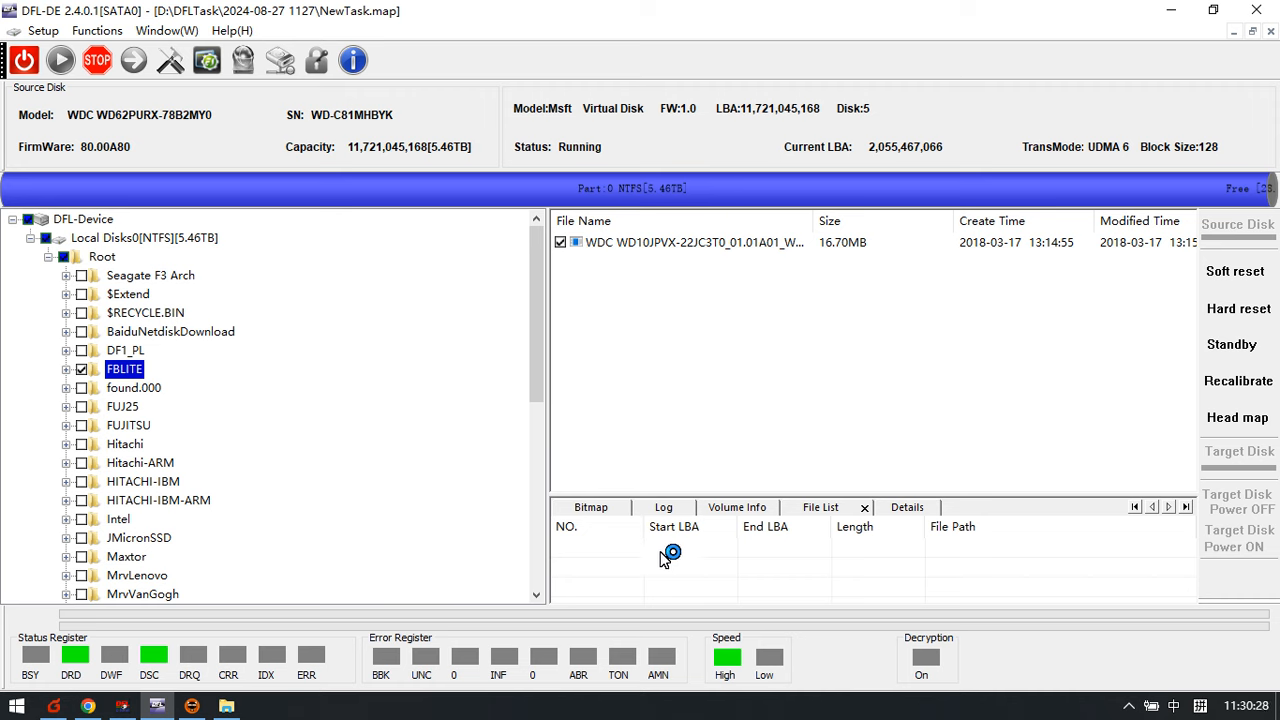
{"action": "scroll", "coordinate": [130, 385], "scroll_direction": "down", "scroll_amount": 3}
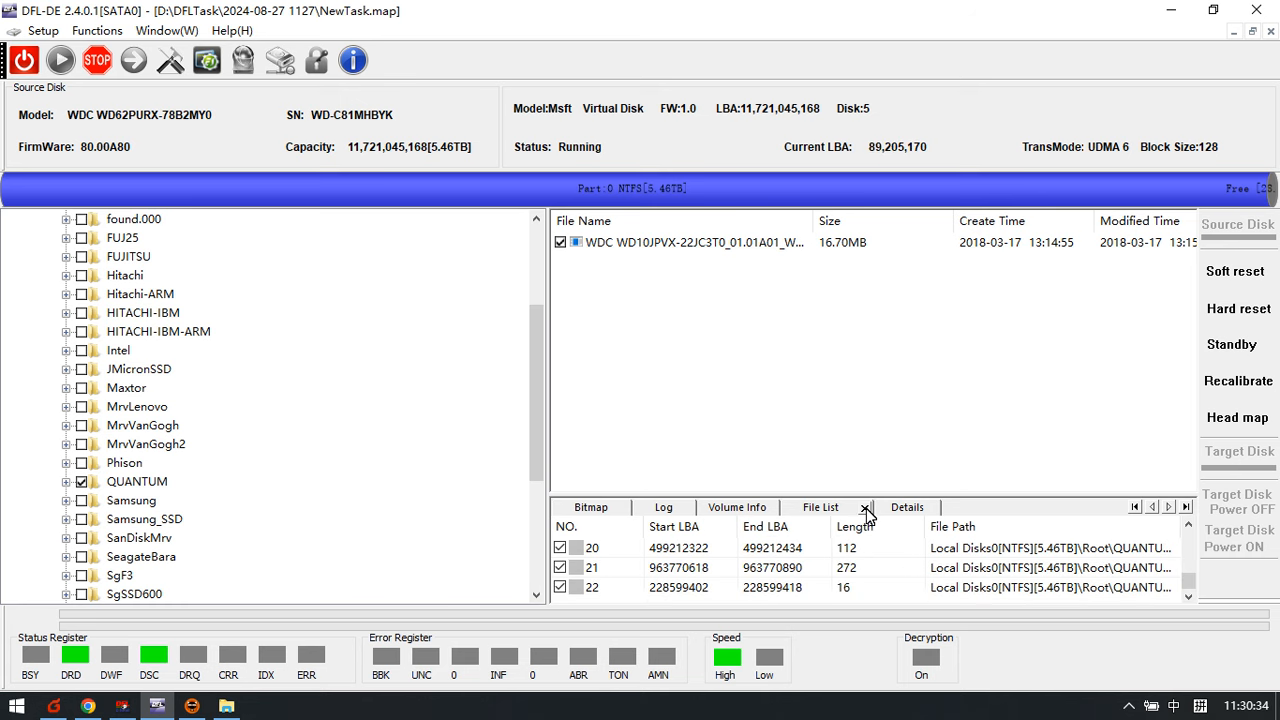
Enlarge the file list area in height and width, and confirm marking the listed files as valid data
{"action": "left_click_drag", "start_coordinate": [866, 493], "coordinate": [852, 382]}
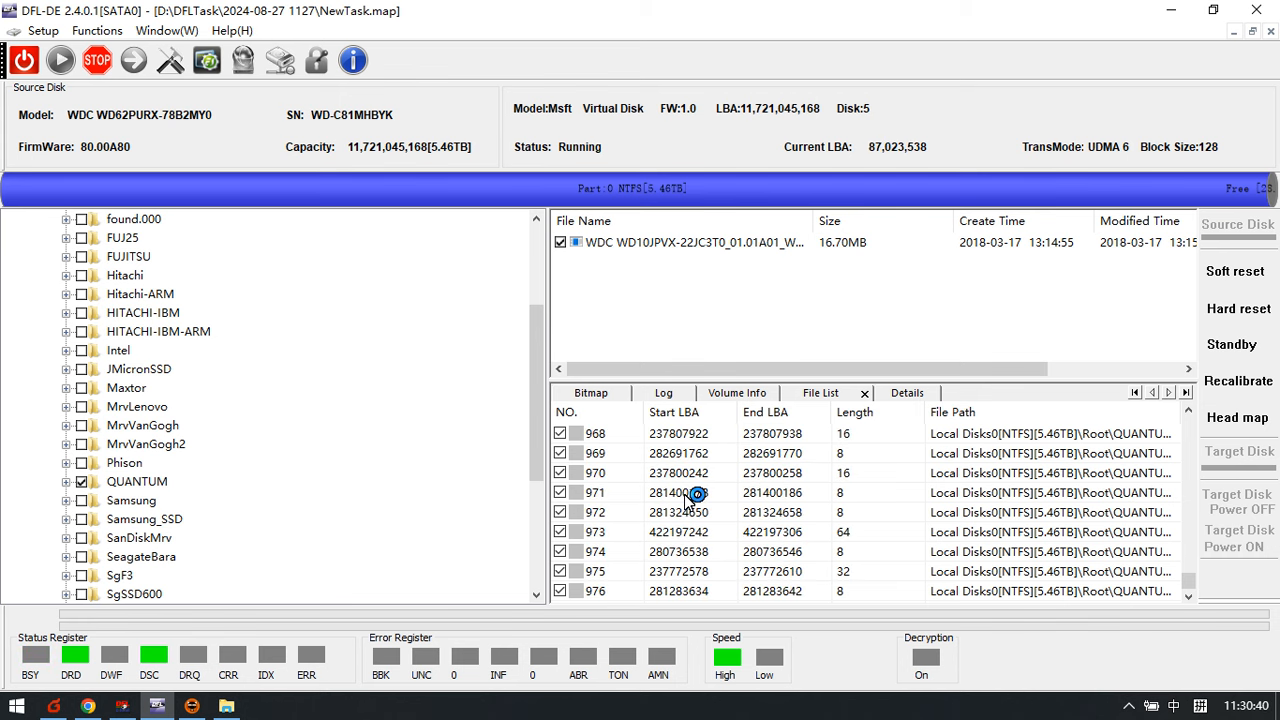
{"action": "scroll", "coordinate": [145, 480], "scroll_direction": "up", "scroll_amount": 2}
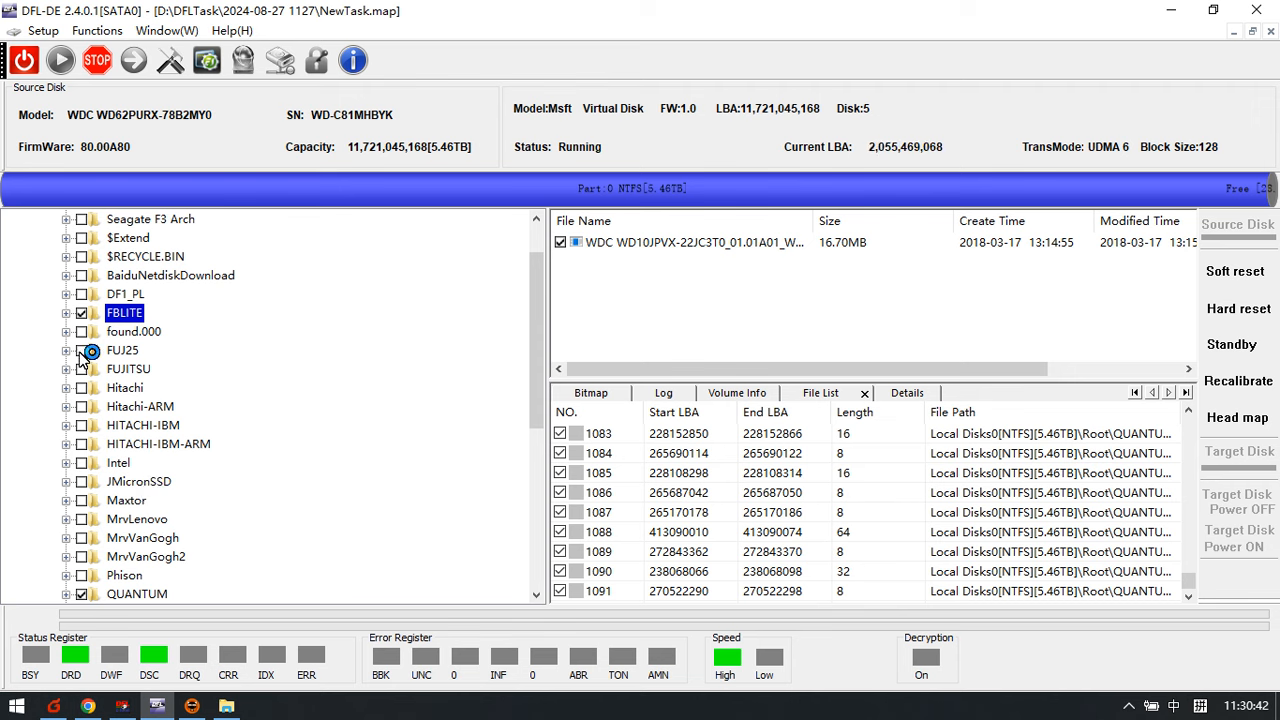
{"action": "scroll", "coordinate": [155, 528], "scroll_direction": "down", "scroll_amount": 1}
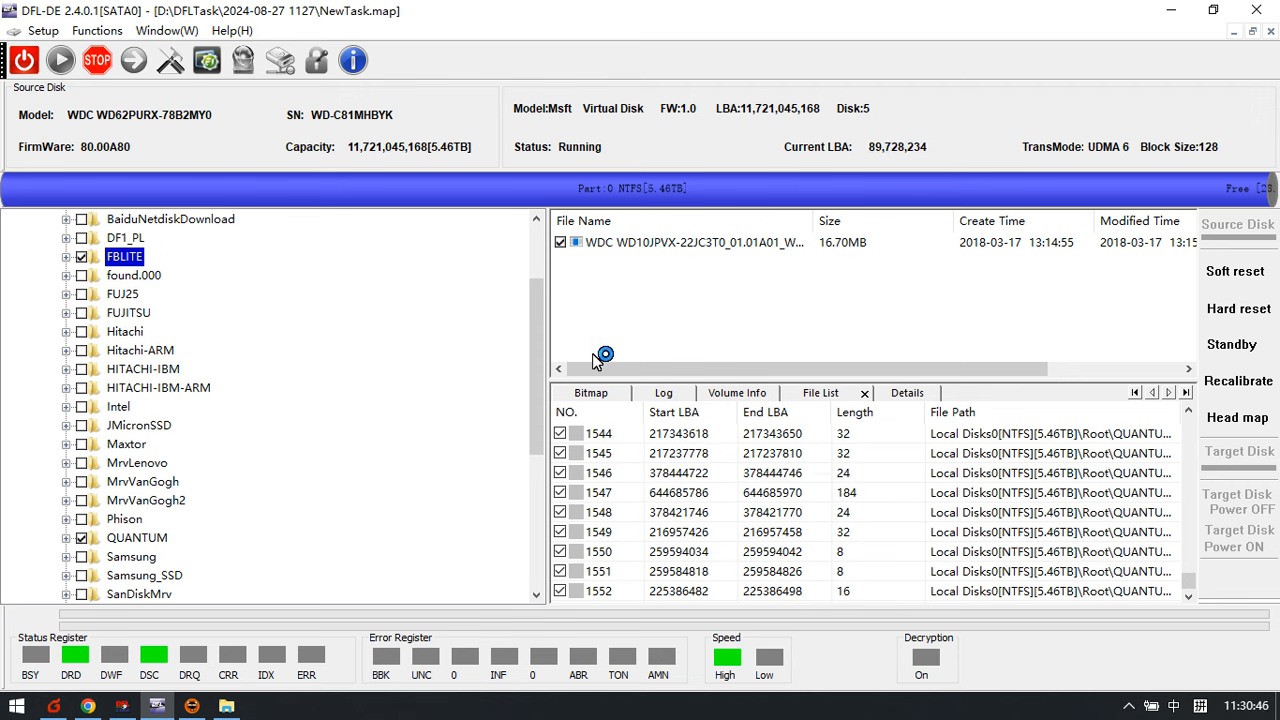
{"action": "left_click_drag", "start_coordinate": [549, 324], "coordinate": [414, 324]}
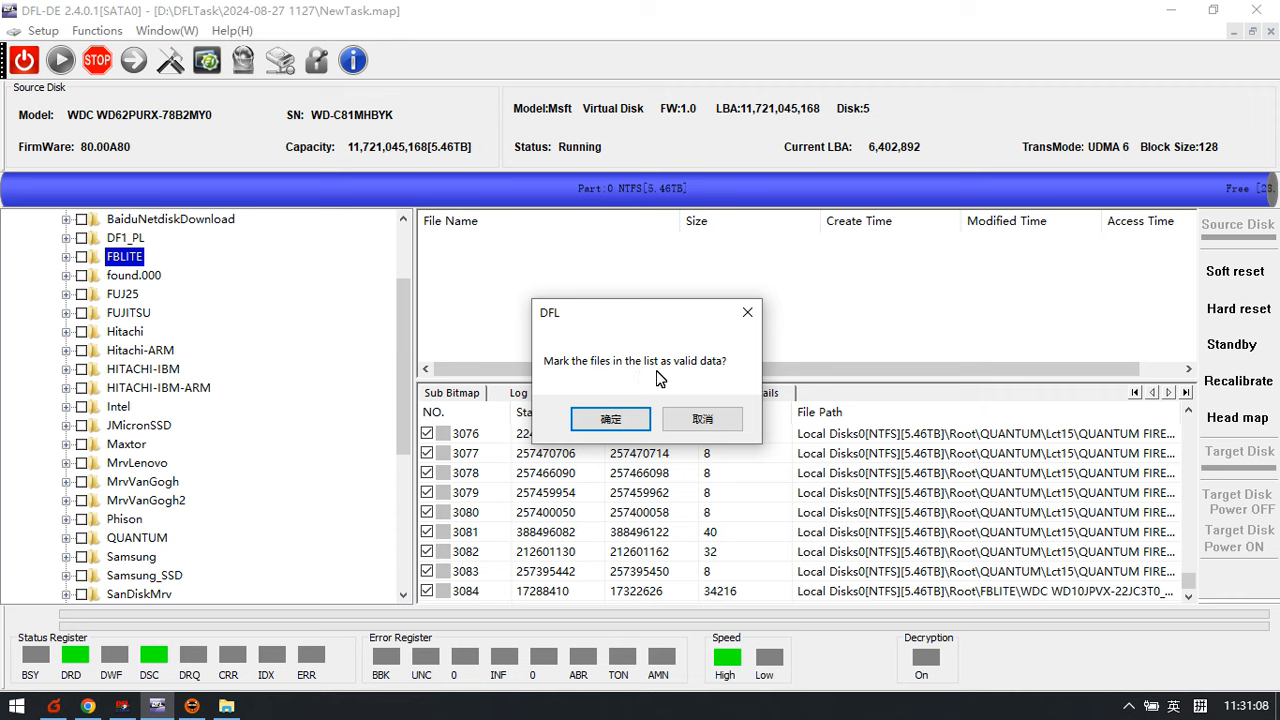
{"action": "left_click", "coordinate": [612, 420]}
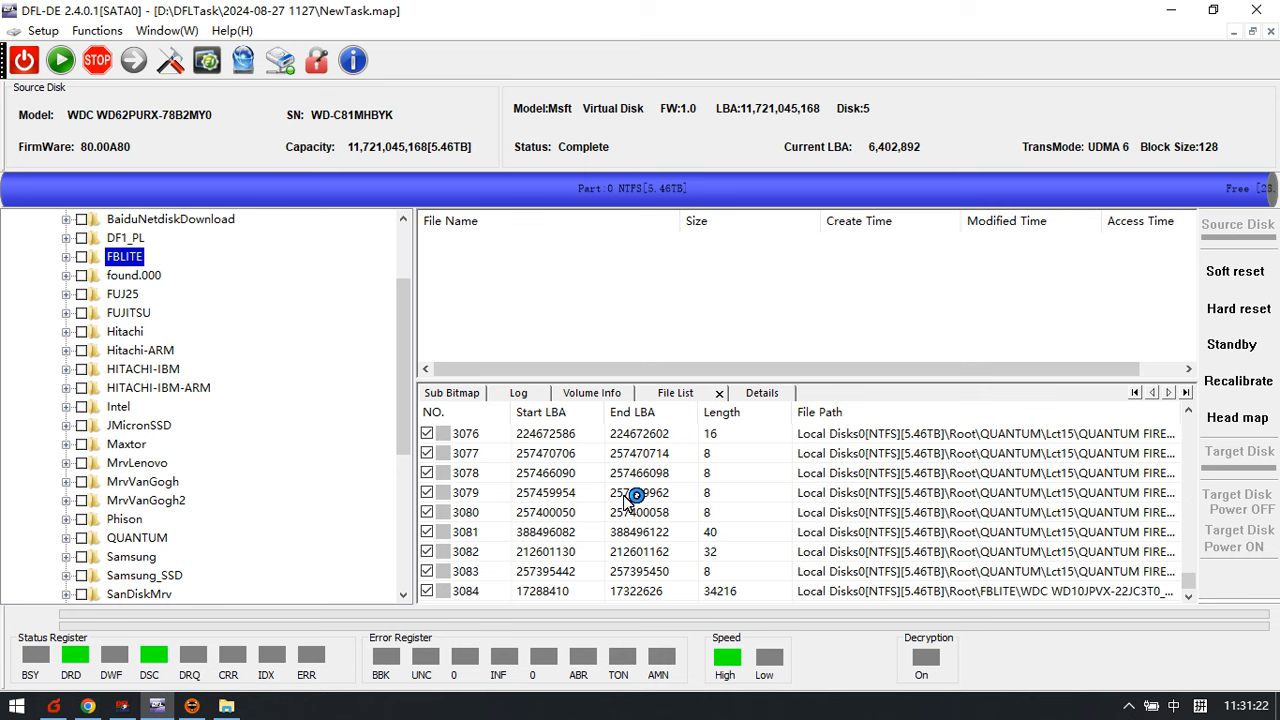
Examine the log entries for the data marking operation and its marked size
{"action": "left_click", "coordinate": [521, 395]}
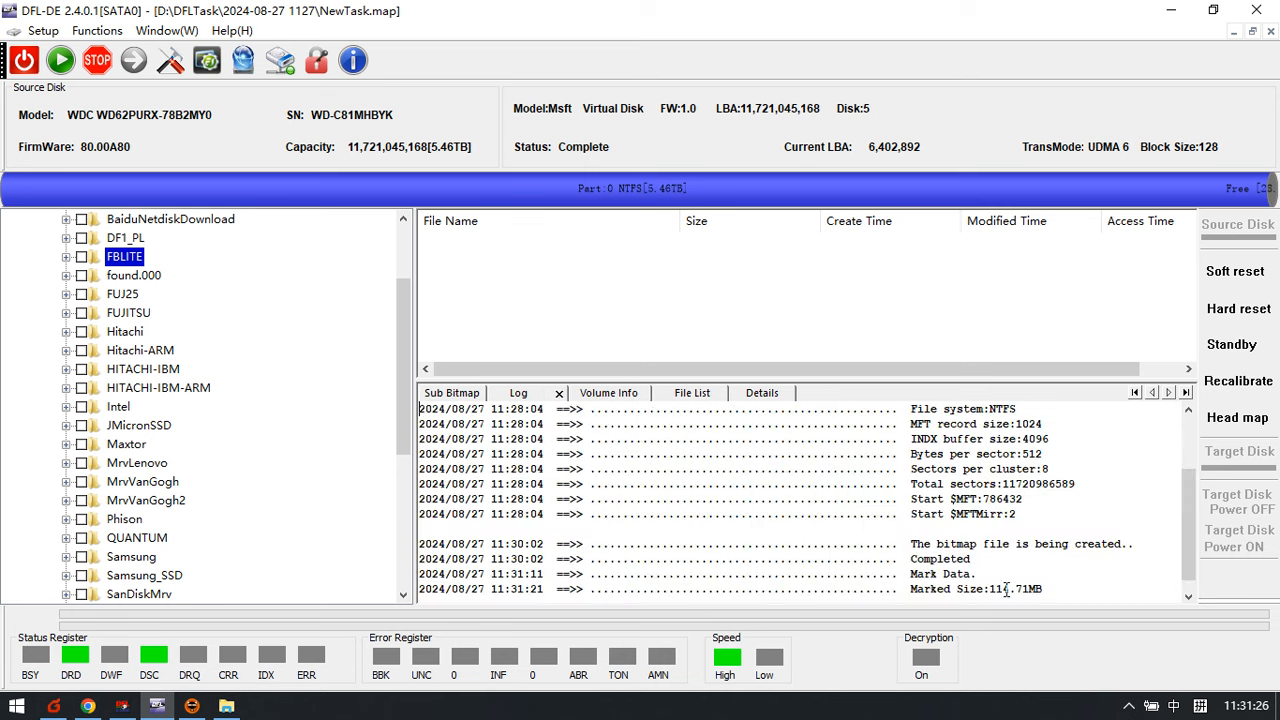
{"action": "scroll", "coordinate": [1007, 590], "scroll_direction": "down", "scroll_amount": 1}
{"action": "scroll", "coordinate": [1006, 575], "scroll_direction": "up", "scroll_amount": 2}
{"action": "scroll", "coordinate": [1005, 574], "scroll_direction": "down", "scroll_amount": 1}
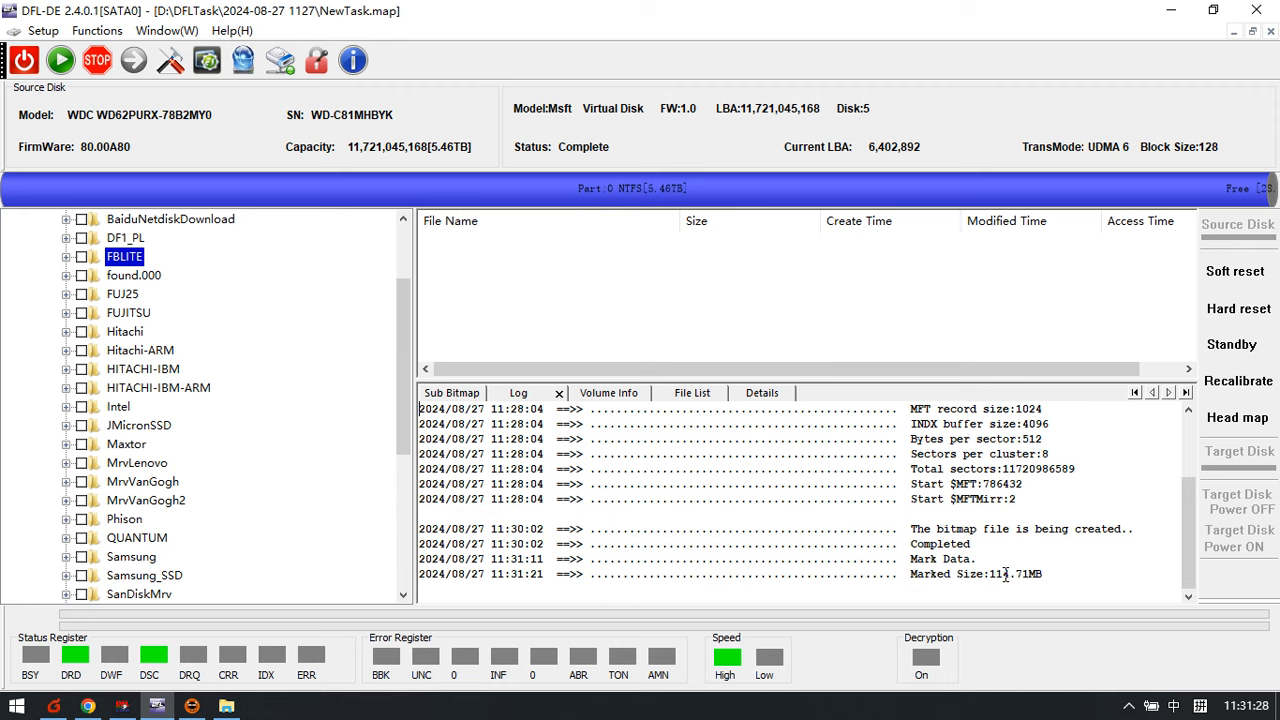
{"action": "left_click_drag", "start_coordinate": [1050, 574], "coordinate": [410, 563]}
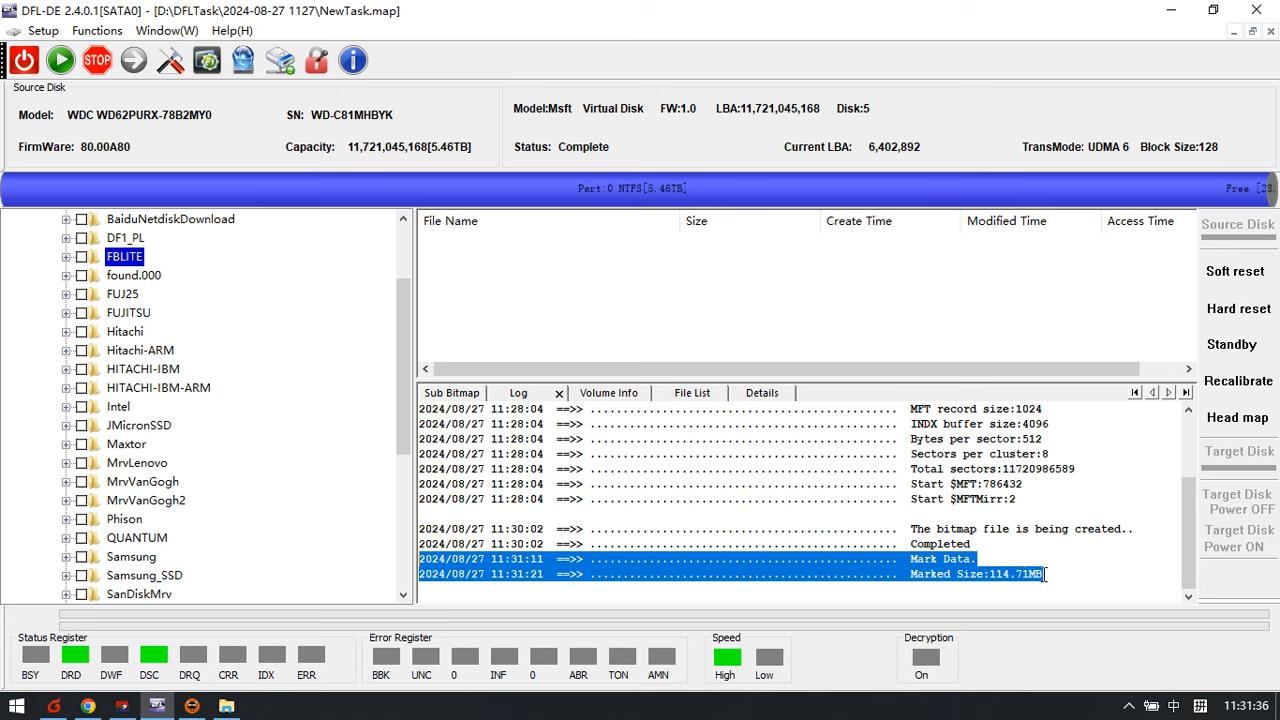
{"action": "left_click_drag", "start_coordinate": [1052, 574], "coordinate": [395, 558]}
{"action": "left_click_drag", "start_coordinate": [1063, 571], "coordinate": [409, 564]}
{"action": "scroll", "coordinate": [110, 440], "scroll_direction": "up", "scroll_amount": 2}
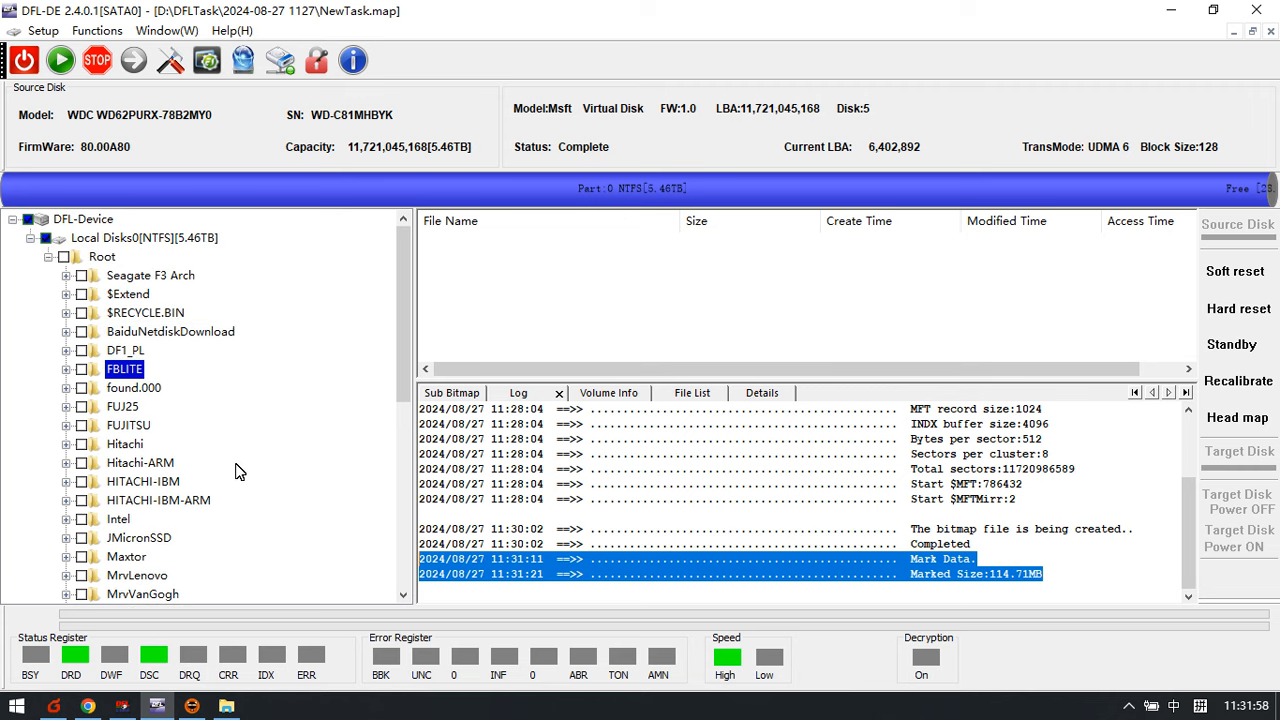
{"action": "left_click", "coordinate": [924, 576]}
{"action": "scroll", "coordinate": [922, 558], "scroll_direction": "down", "scroll_amount": 1}
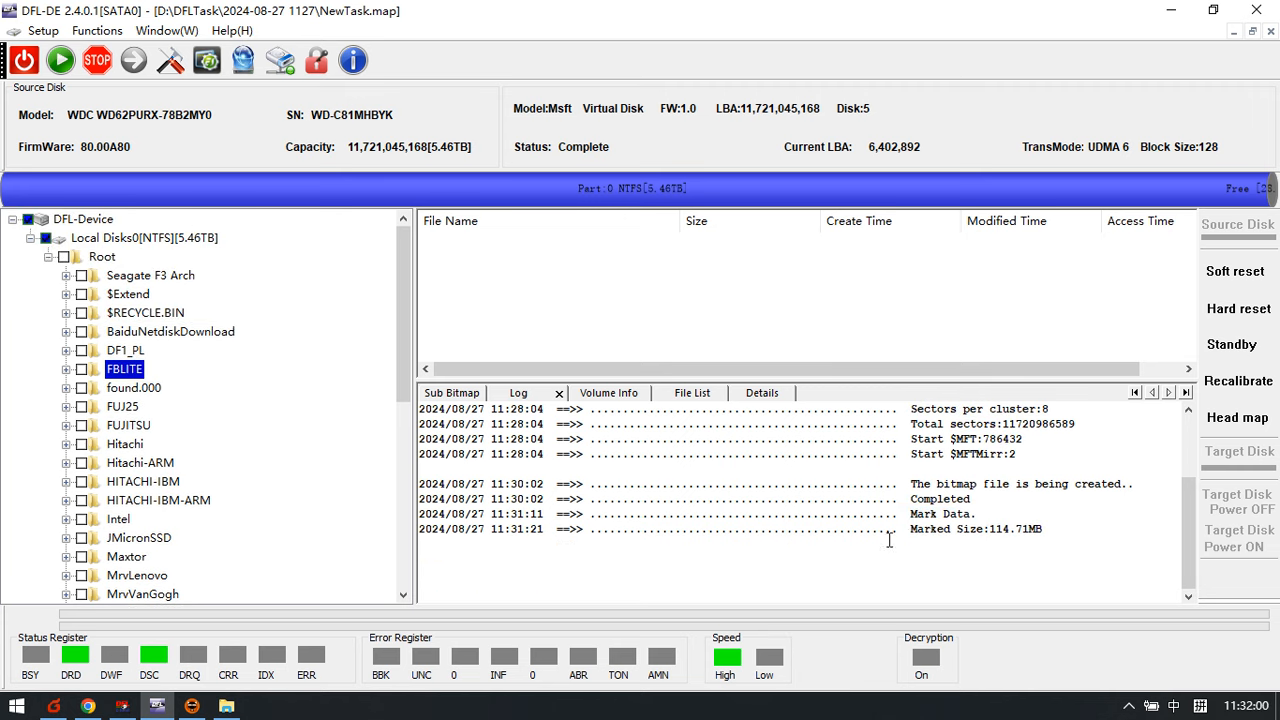
{"action": "left_click_drag", "start_coordinate": [1064, 530], "coordinate": [409, 516]}
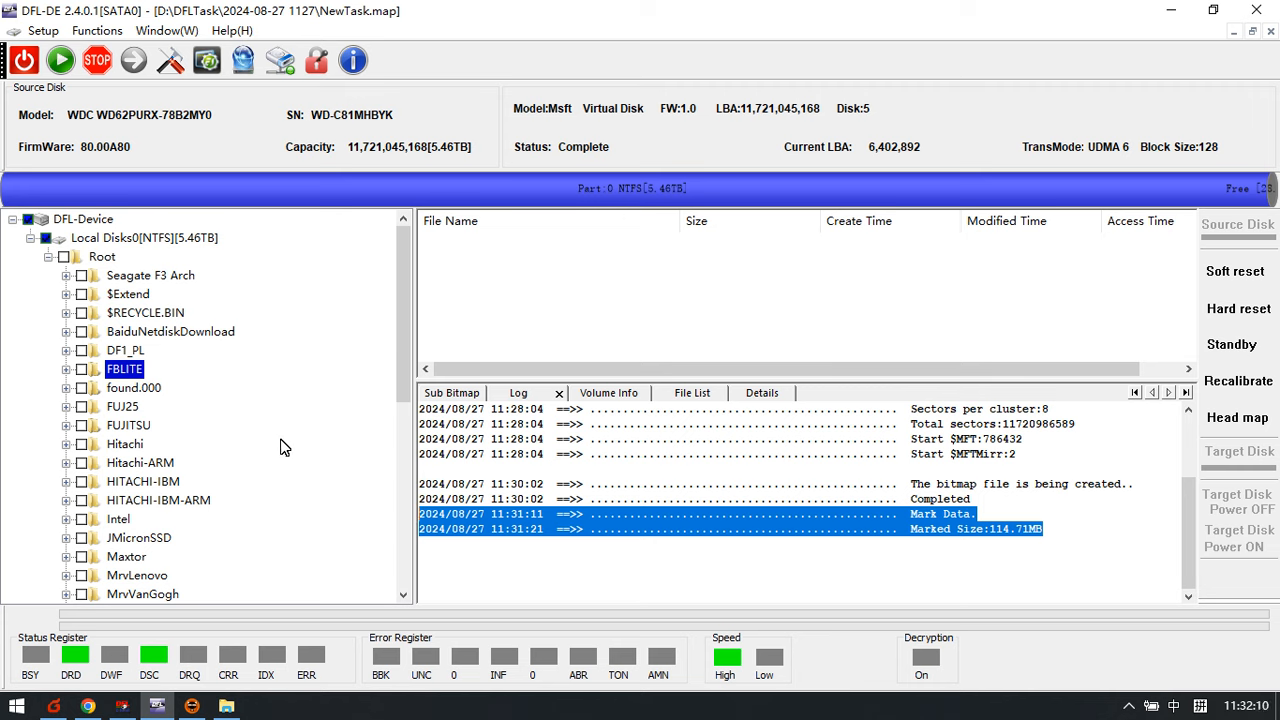
{"action": "scroll", "coordinate": [240, 455], "scroll_direction": "down", "scroll_amount": 2}
{"action": "scroll", "coordinate": [180, 390], "scroll_direction": "up", "scroll_amount": 1}
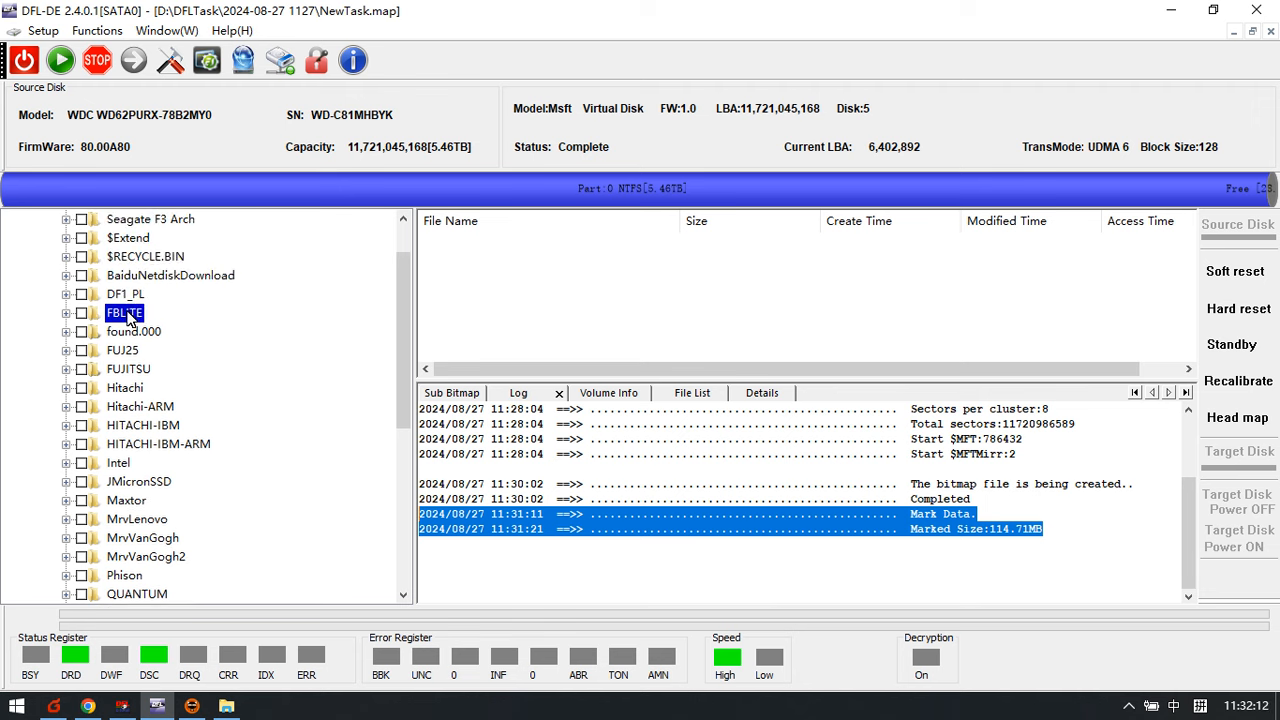
{"action": "right_click", "coordinate": [128, 318]}
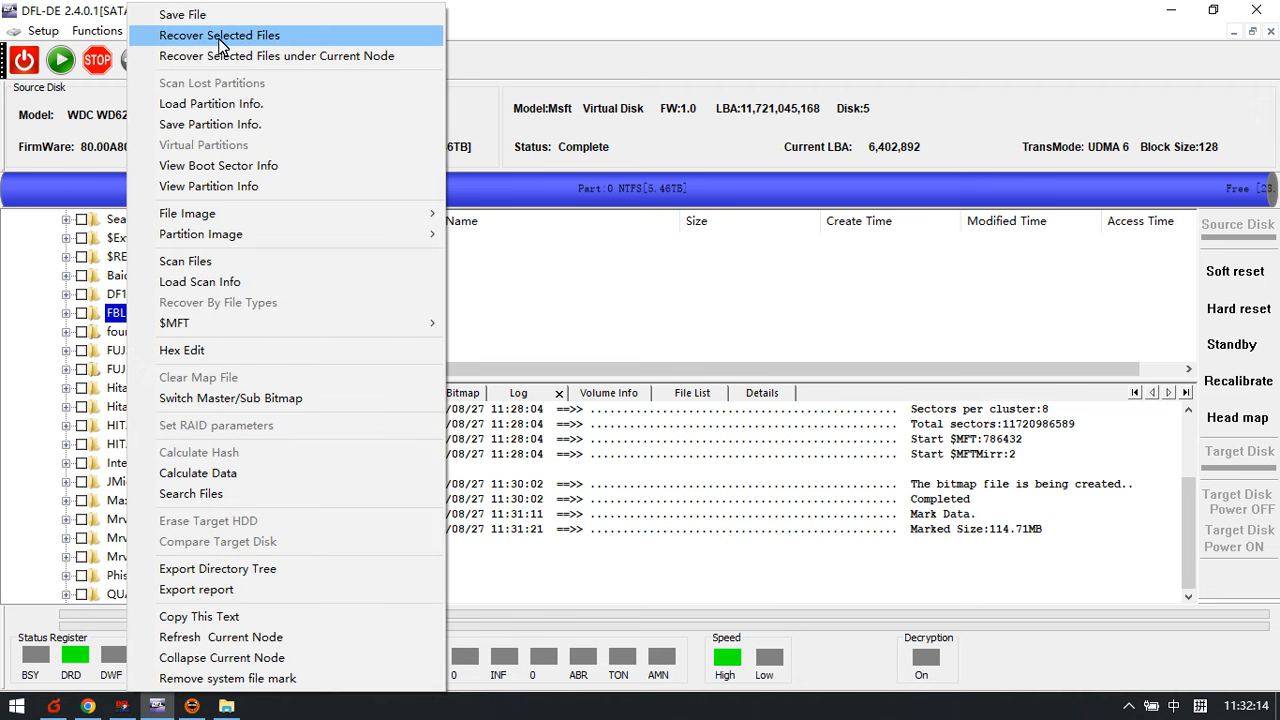
{"action": "left_click", "coordinate": [595, 69]}
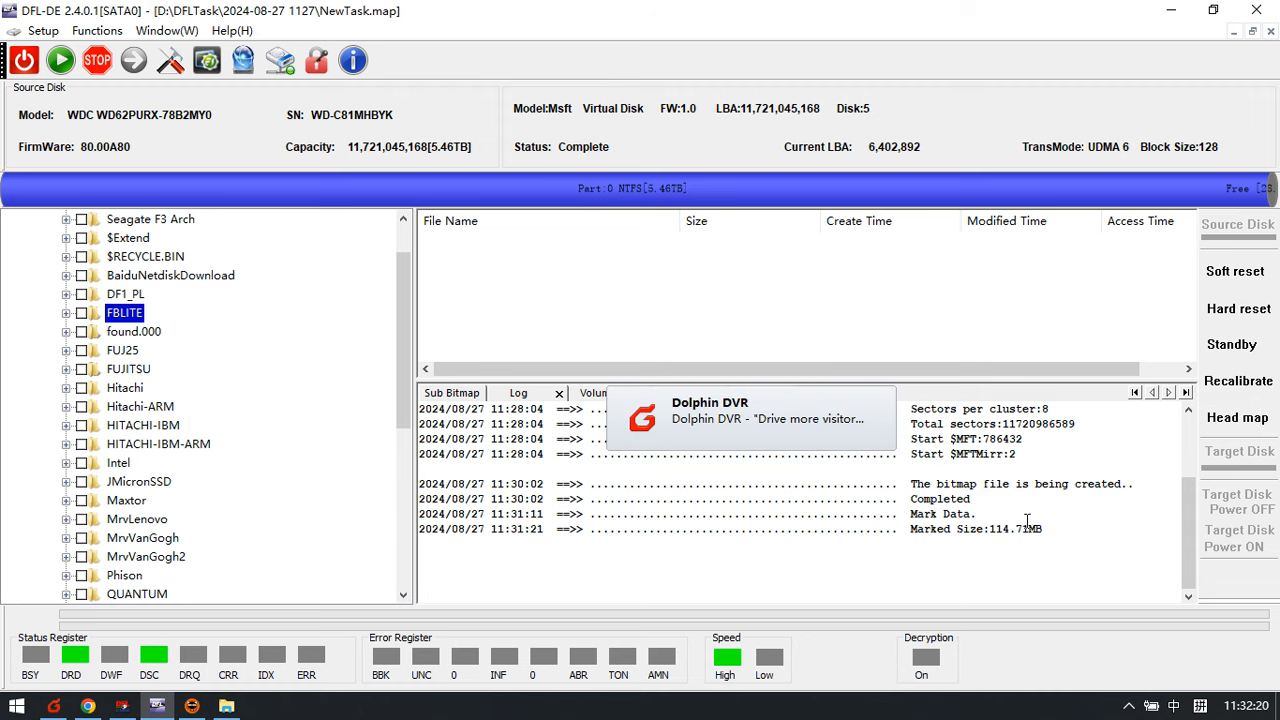
{"action": "left_click", "coordinate": [884, 396]}
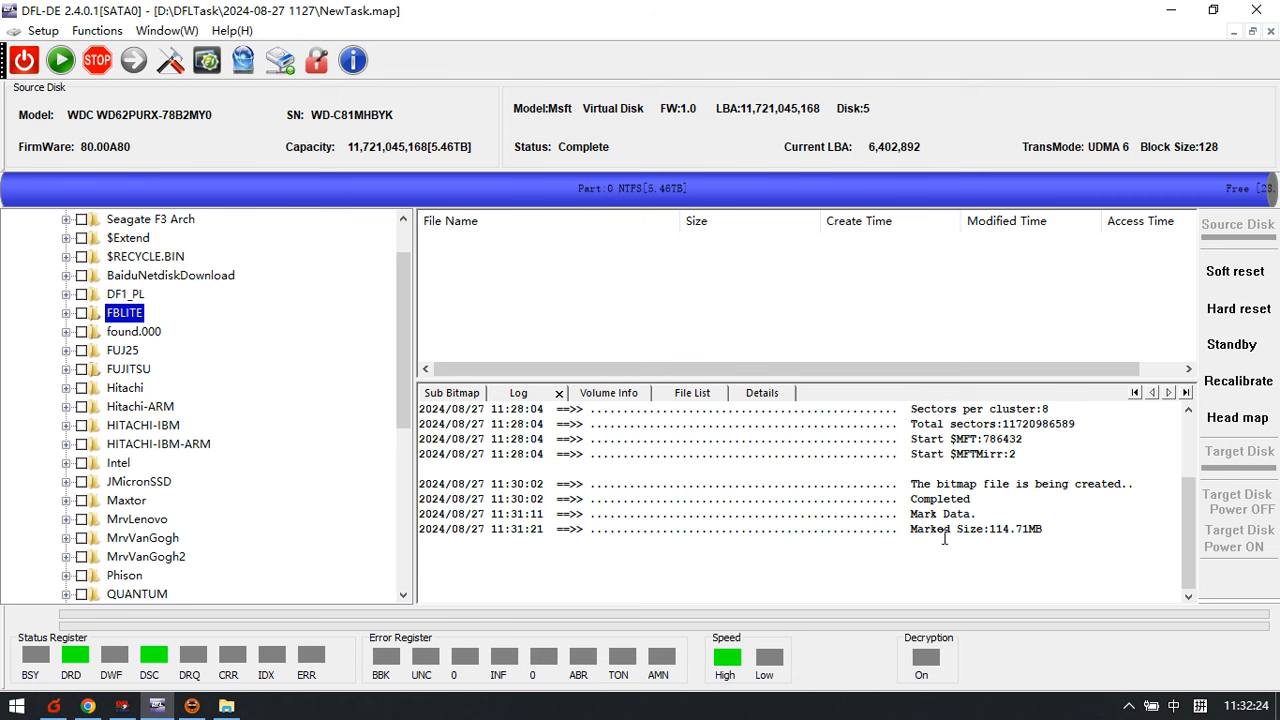
Switch to the disk imaging view with the sector bitmap and enlarge the height of the hex and speed graph panes
{"action": "left_click", "coordinate": [252, 65]}
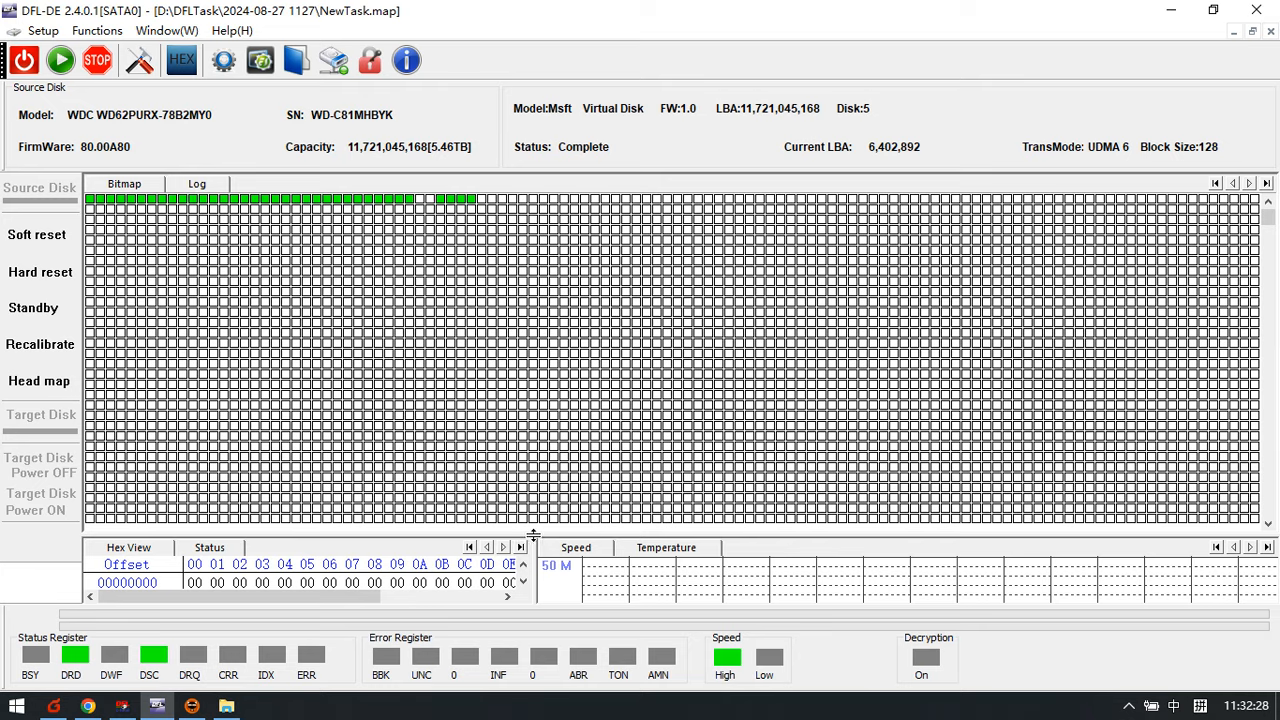
{"action": "left_click_drag", "start_coordinate": [533, 537], "coordinate": [533, 435]}
Set the imaging read block size to 1024 sectors, enable Data-only Sectors, and apply the settings
{"action": "left_click", "coordinate": [143, 63]}
{"action": "left_click_drag", "start_coordinate": [500, 20], "coordinate": [659, 65]}
{"action": "left_click", "coordinate": [623, 150]}
{"action": "left_click", "coordinate": [662, 356]}
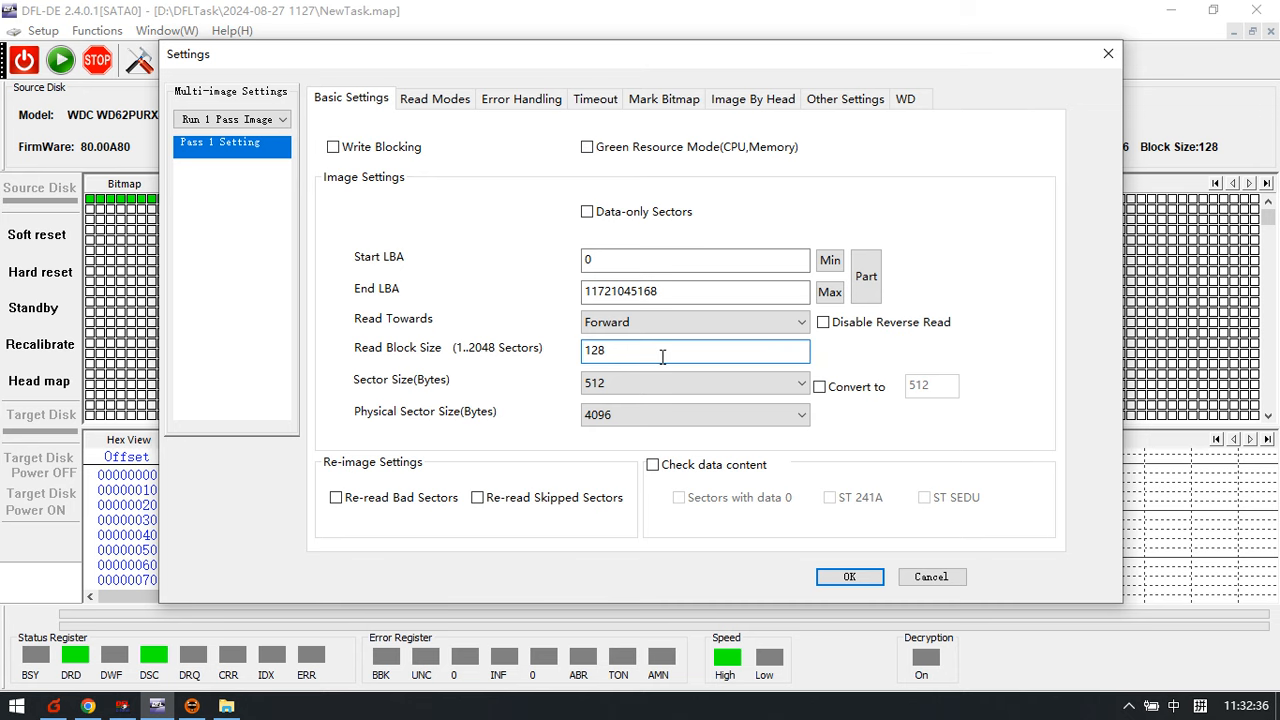
{"action": "key", "text": "BackSpace"}
{"action": "type", "text": "024"}
{"action": "left_click", "coordinate": [588, 213]}
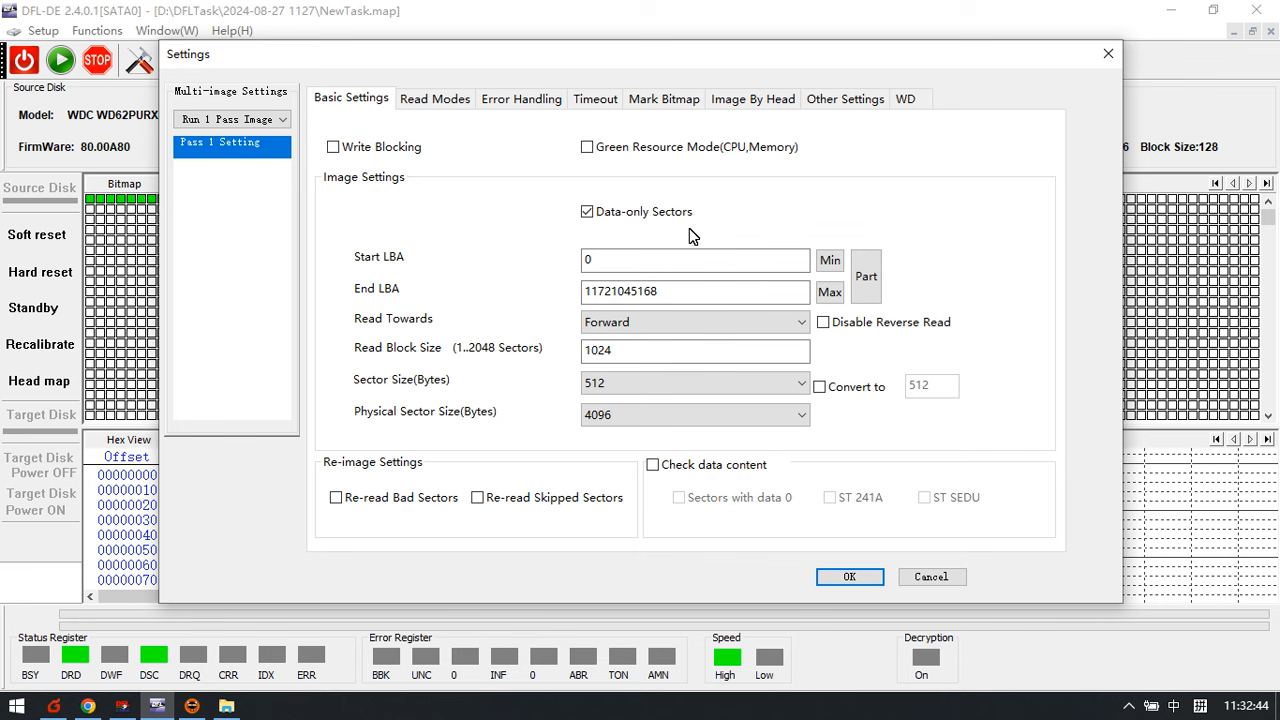
{"action": "left_click", "coordinate": [850, 578]}
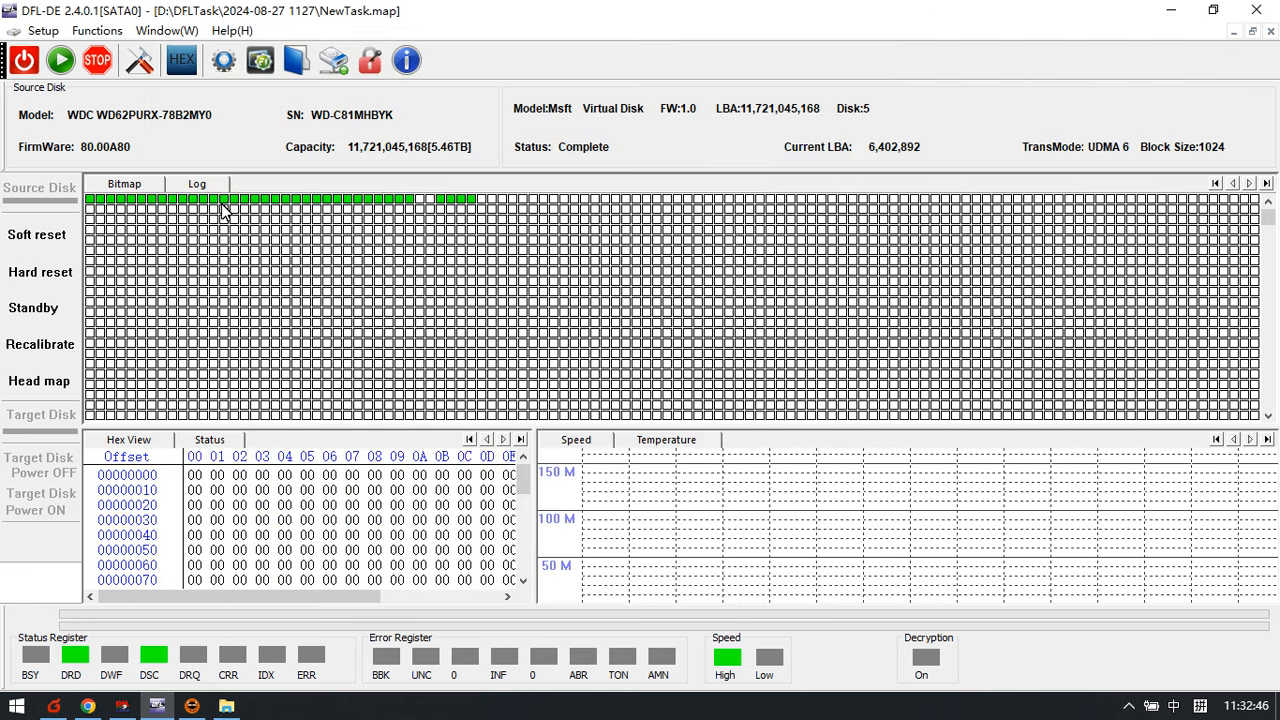
Start imaging the marked data to the virtual disk and display the imaging status with size, speed and time
{"action": "left_click", "coordinate": [59, 62]}
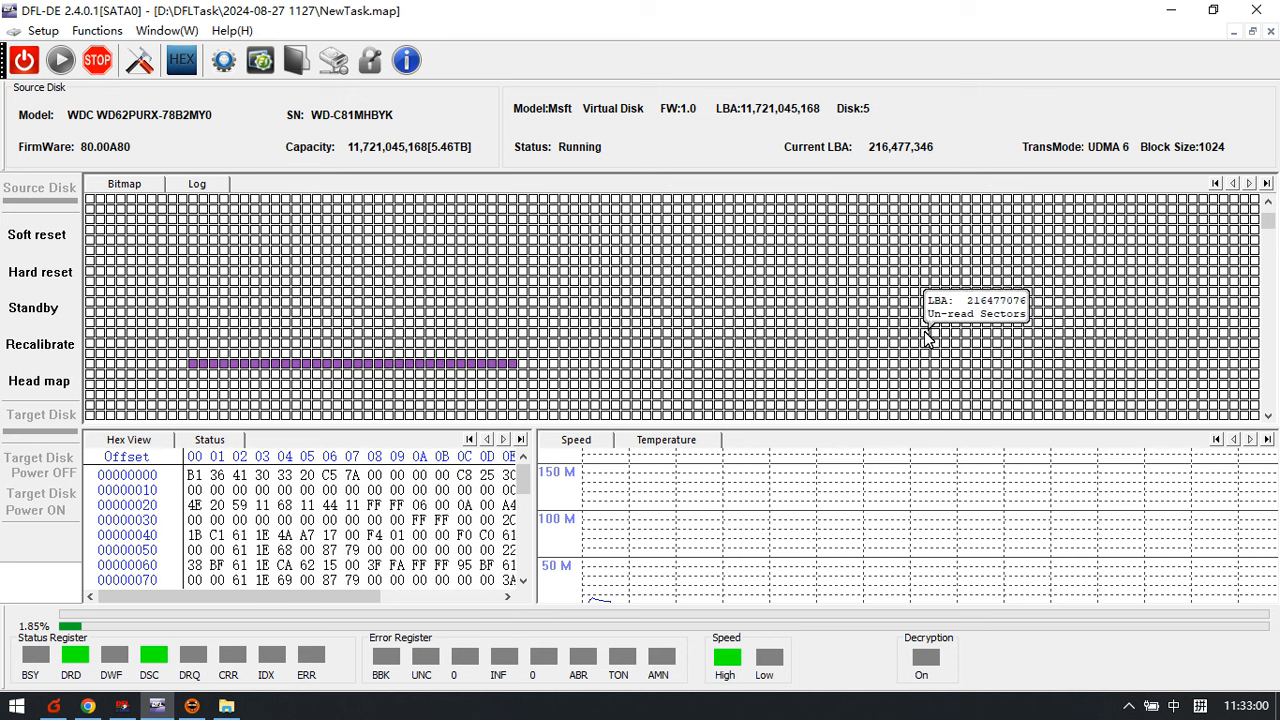
{"action": "left_click", "coordinate": [210, 440]}
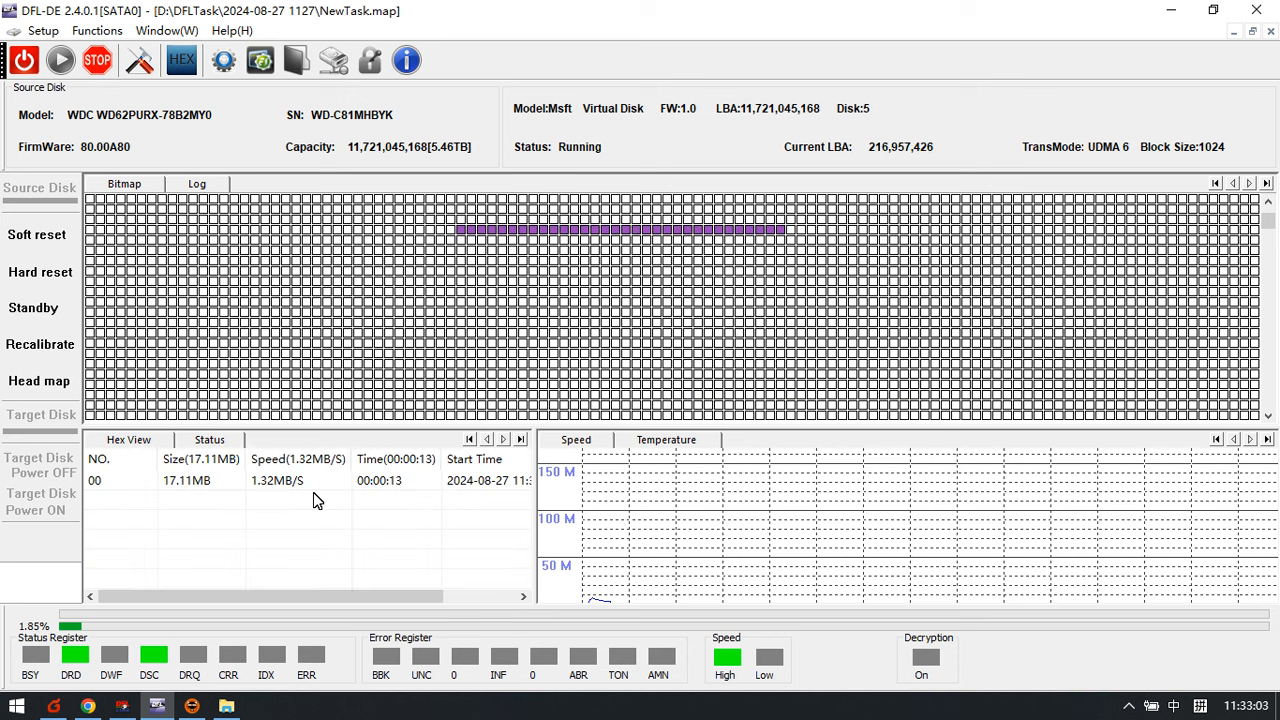